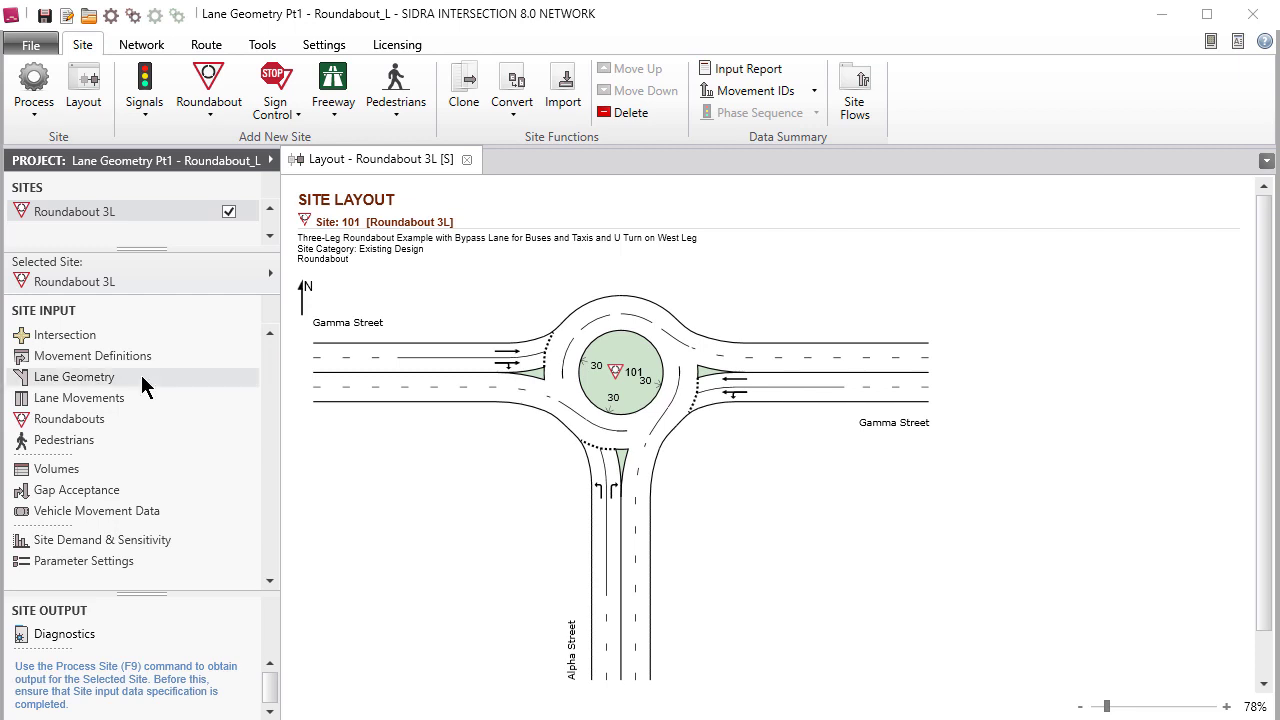
# Open the lane geometry settings of the Roundabout 3L site with the layout display shown beside them.
pyautogui.click(141, 377)
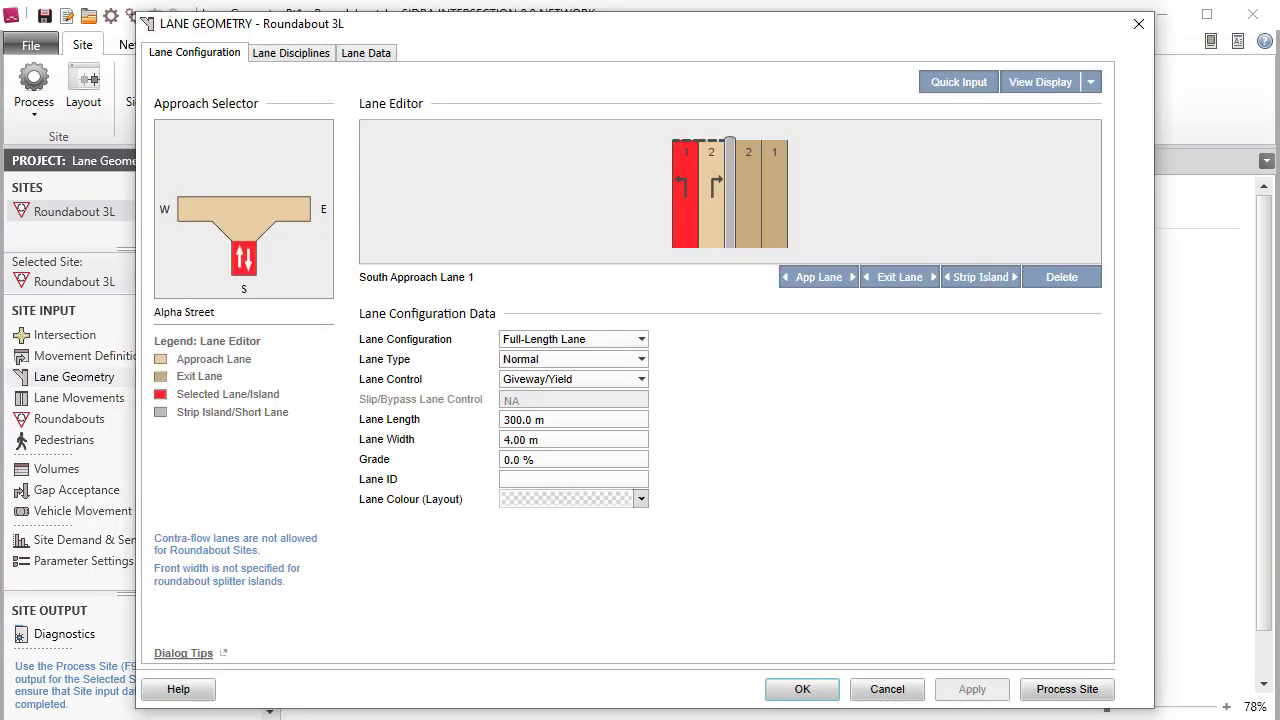
pyautogui.click(1064, 88)
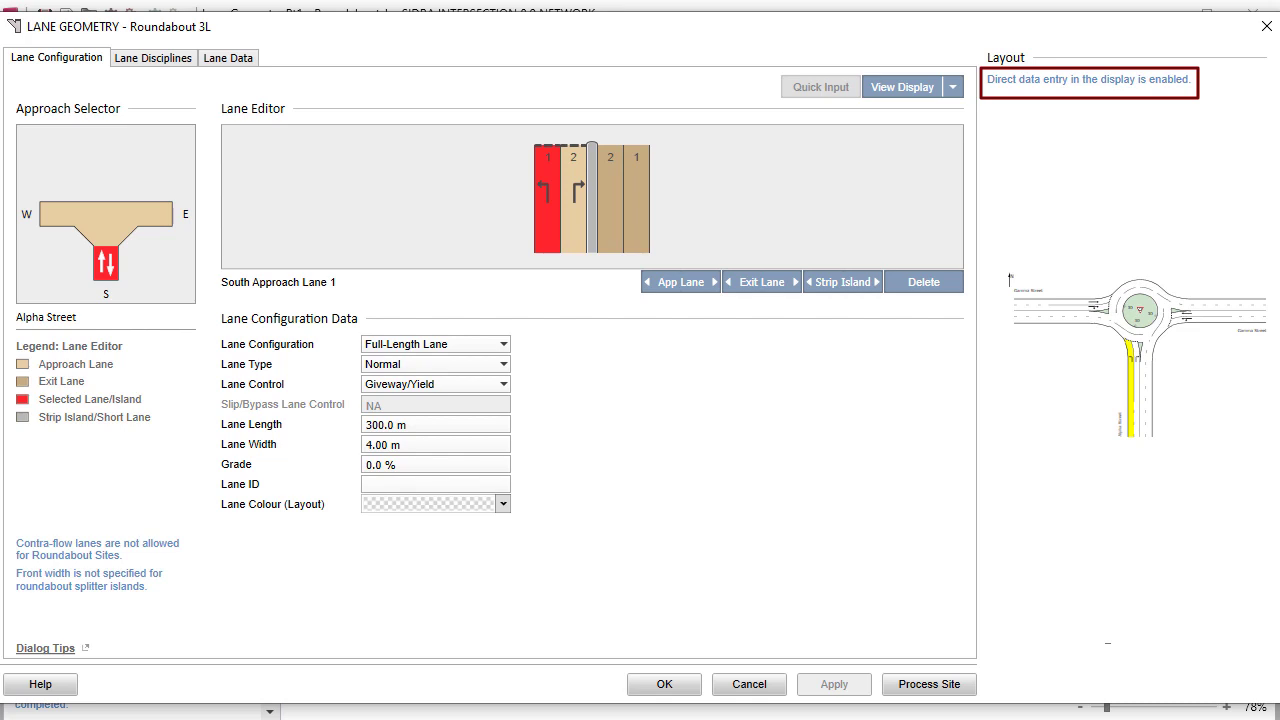
# Inspect the south, east and west lanes by selecting them in the lane editor and layout, and view a west exit lane's editing options.
pyautogui.click(571, 234)
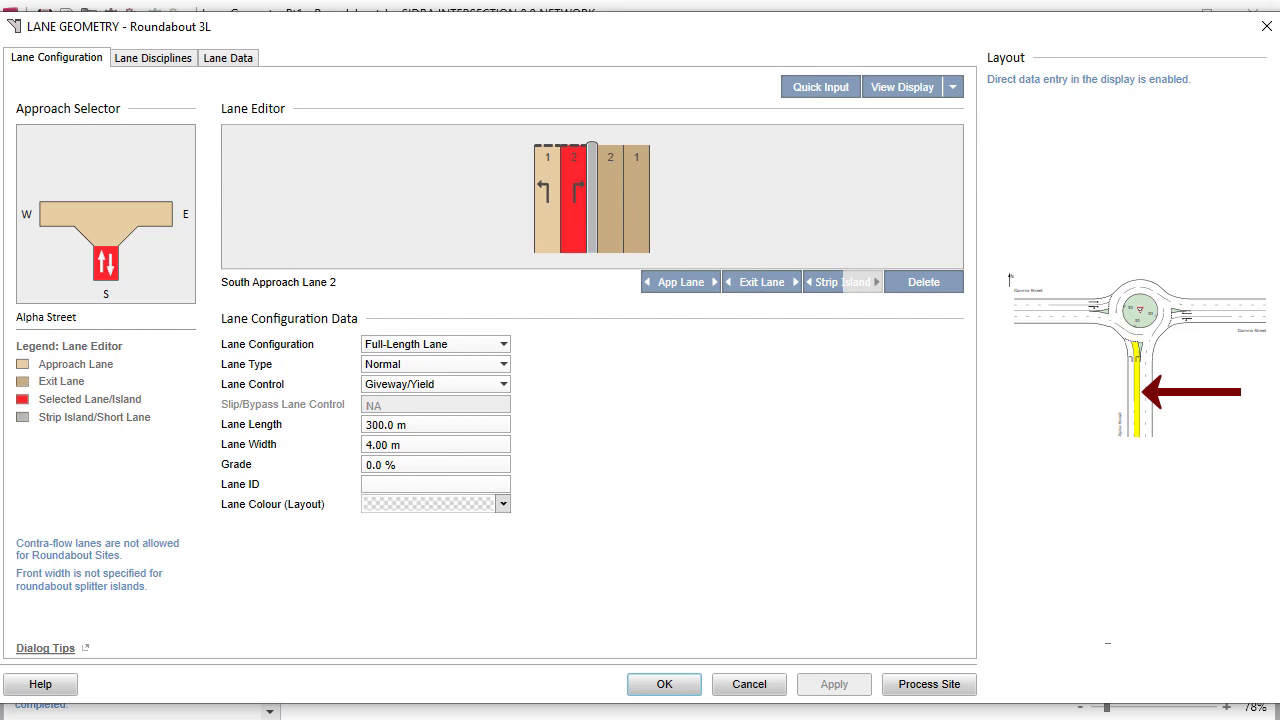
pyautogui.click(1205, 313)
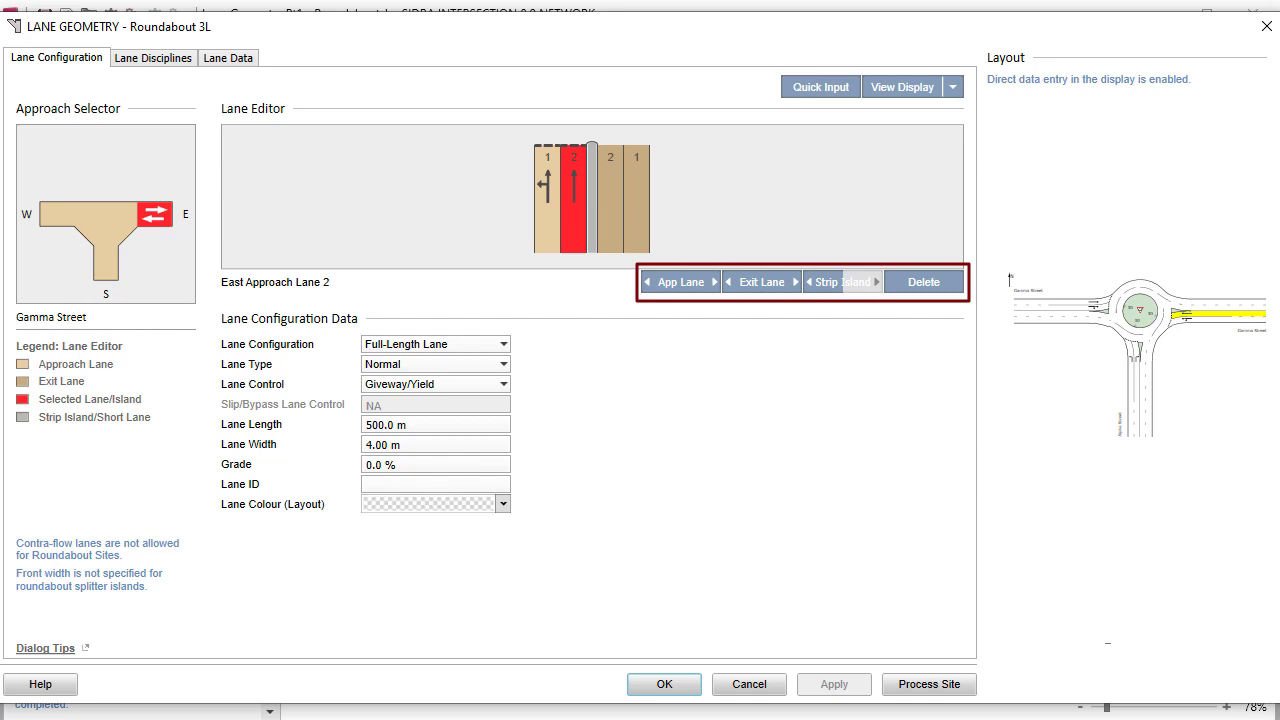
pyautogui.rightClick(544, 226)
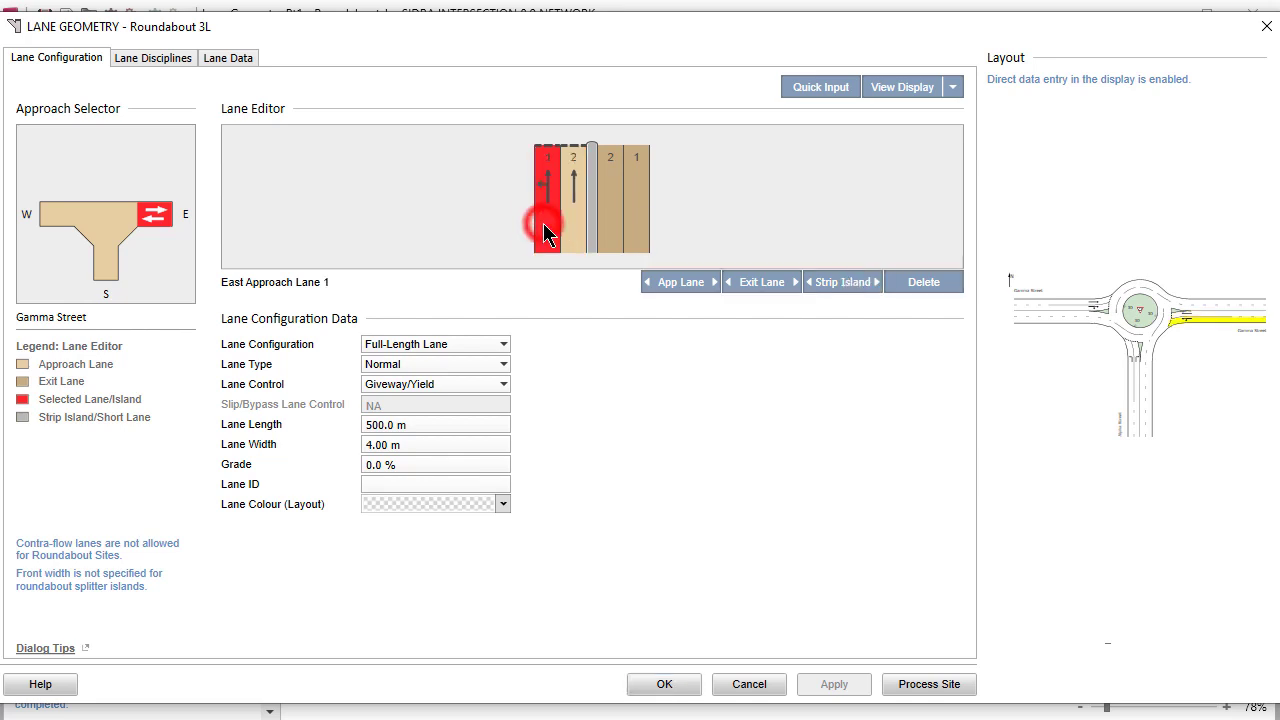
pyautogui.click(1015, 320)
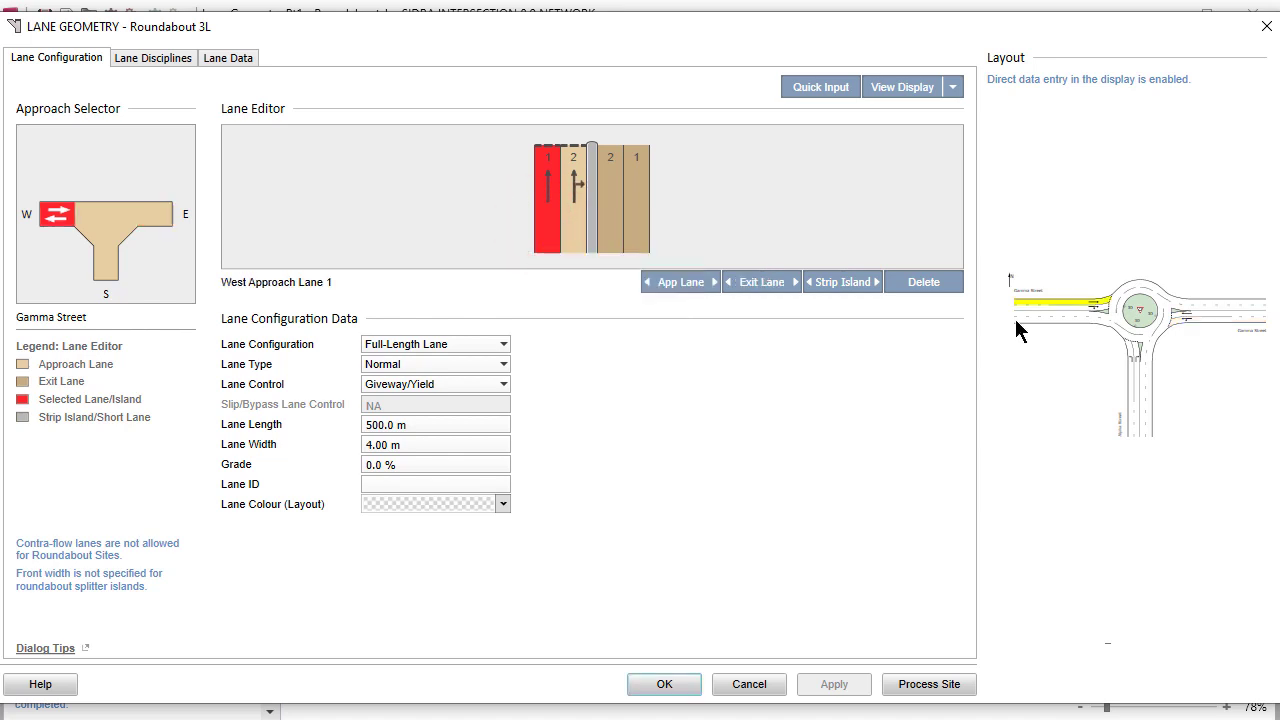
pyautogui.rightClick(1015, 319)
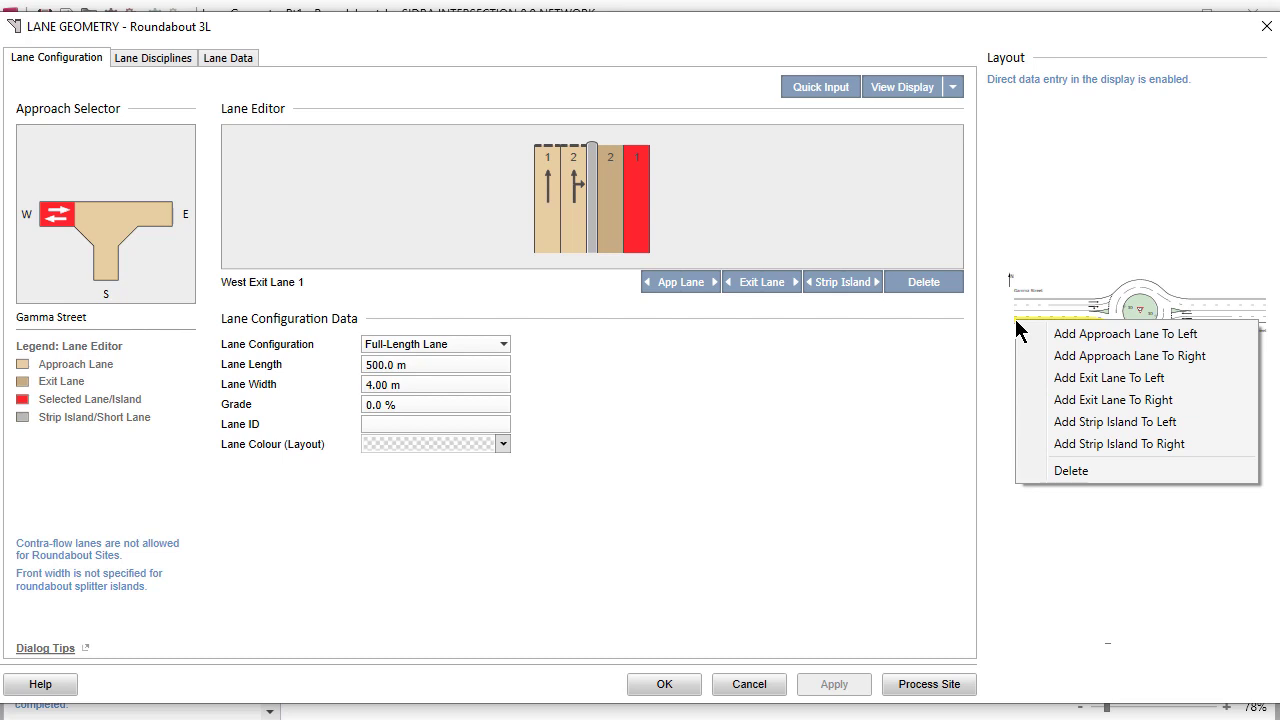
pyautogui.press('Escape')
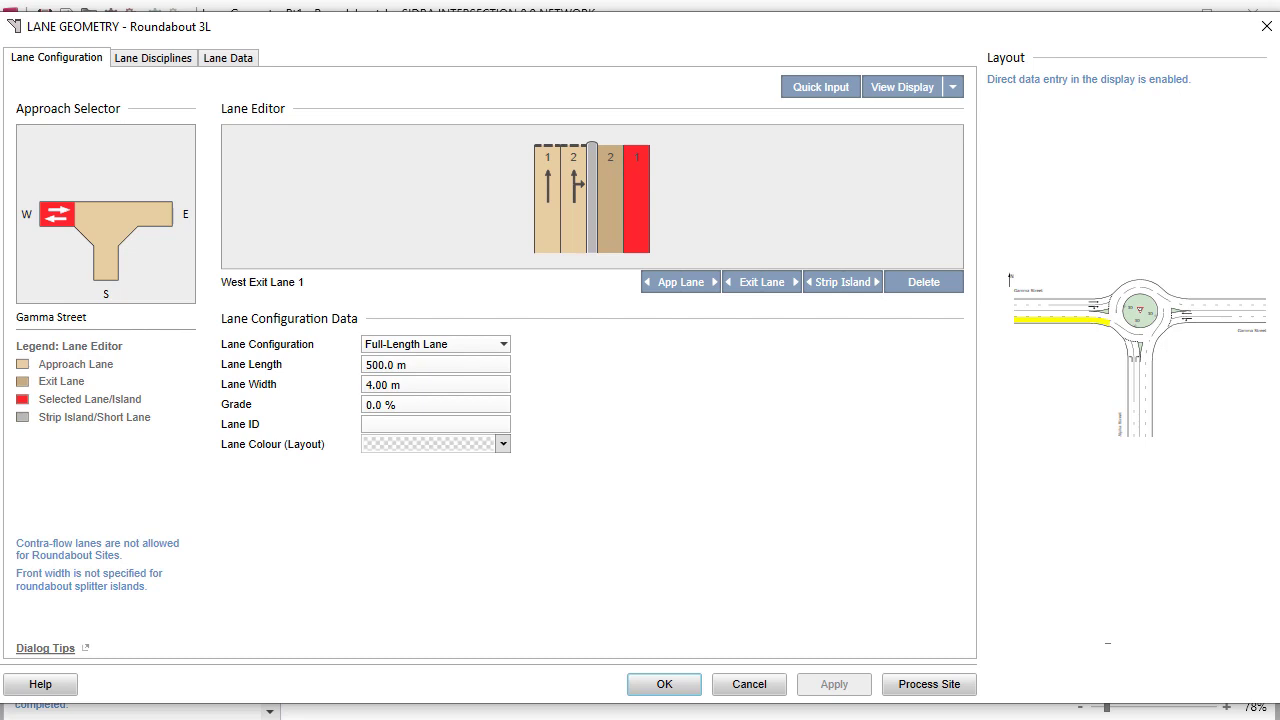
# Add an approach lane to the left of south approach lane 1 and set its type to Slip/Bypass (Low Angle).
pyautogui.click(1133, 397)
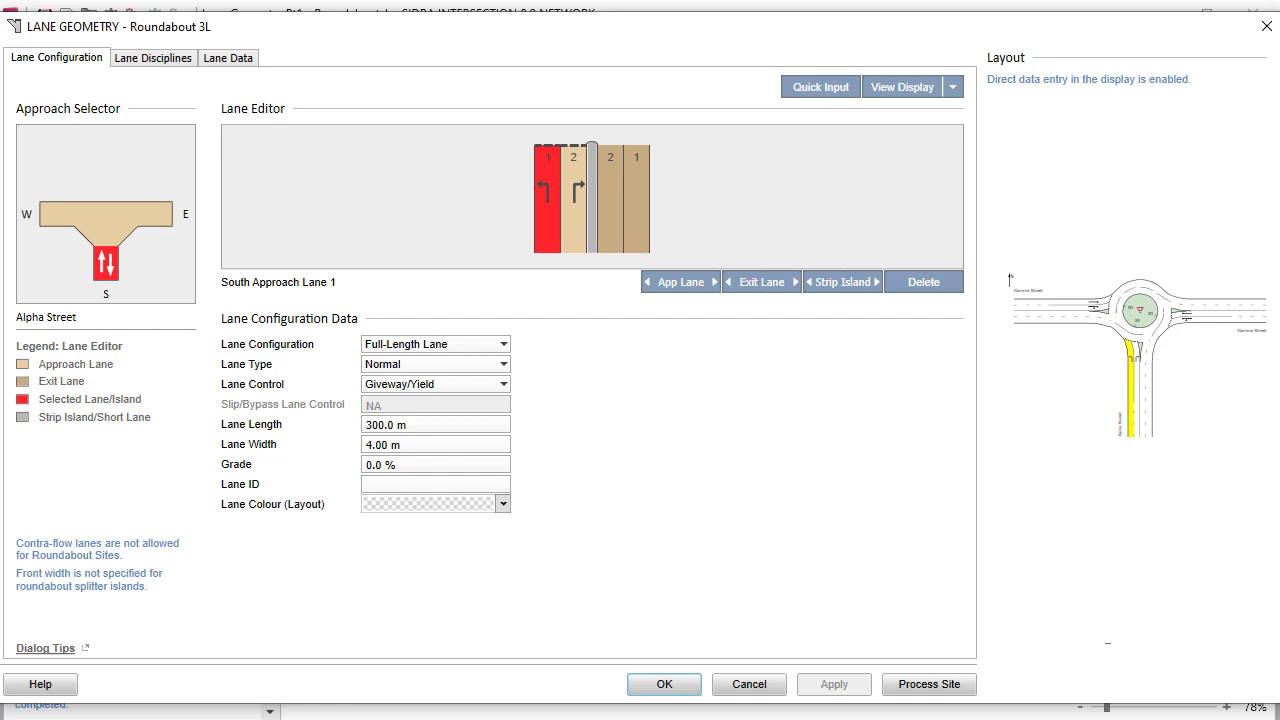
pyautogui.click(648, 284)
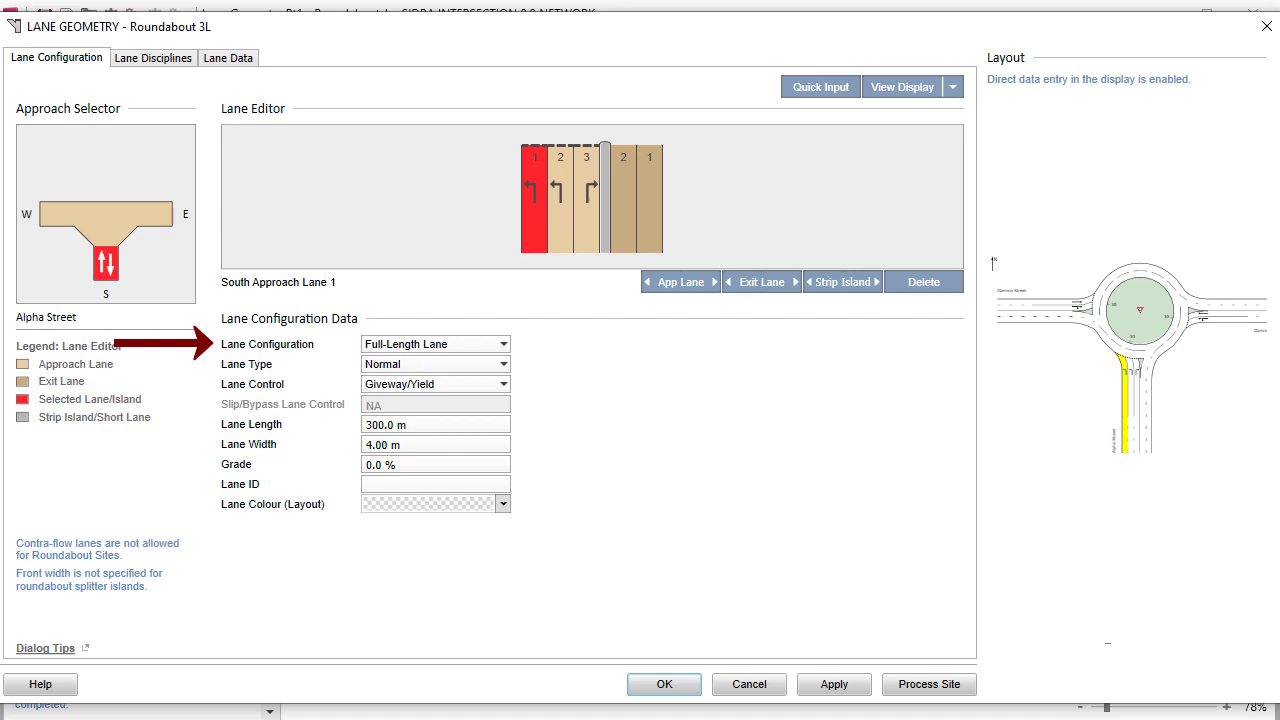
pyautogui.click(504, 366)
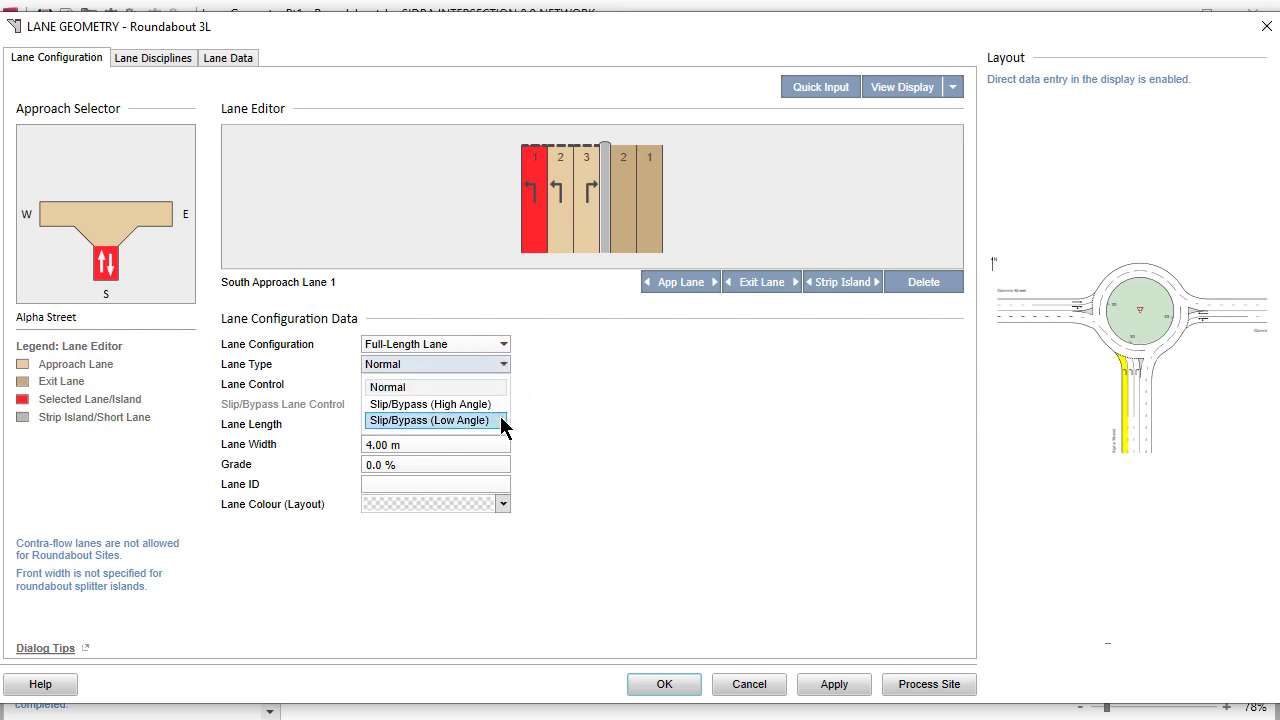
pyautogui.click(500, 421)
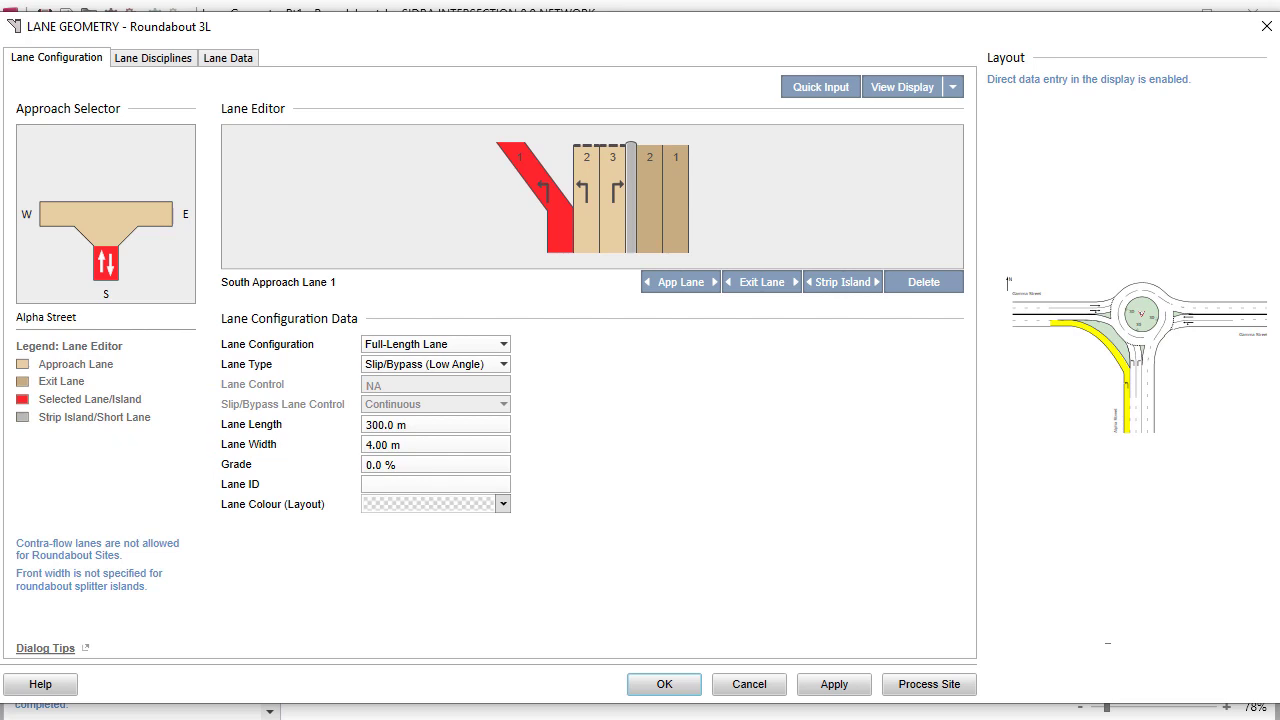
# Give the south bypass lane the lane ID B and a light orange layout colour.
pyautogui.click(435, 484)
pyautogui.write('B')
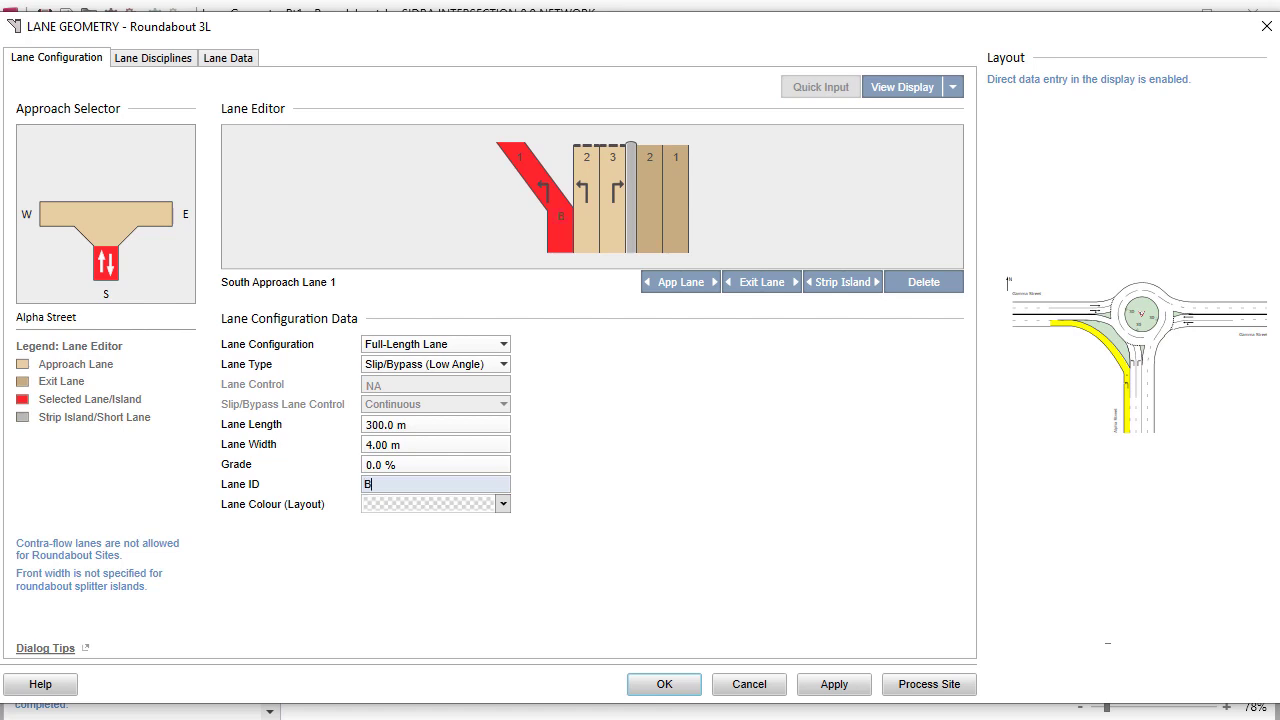
pyautogui.click(505, 507)
pyautogui.click(525, 580)
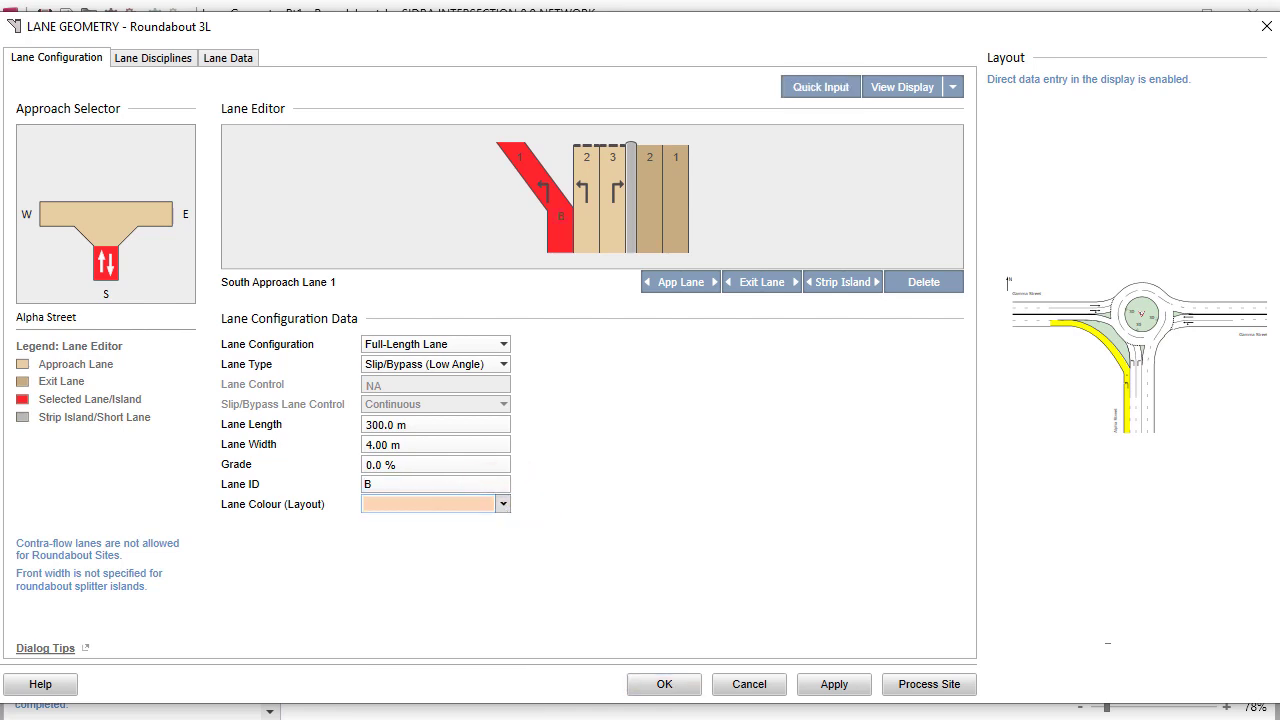
# Delete exit lane 2 from the south leg.
pyautogui.click(647, 220)
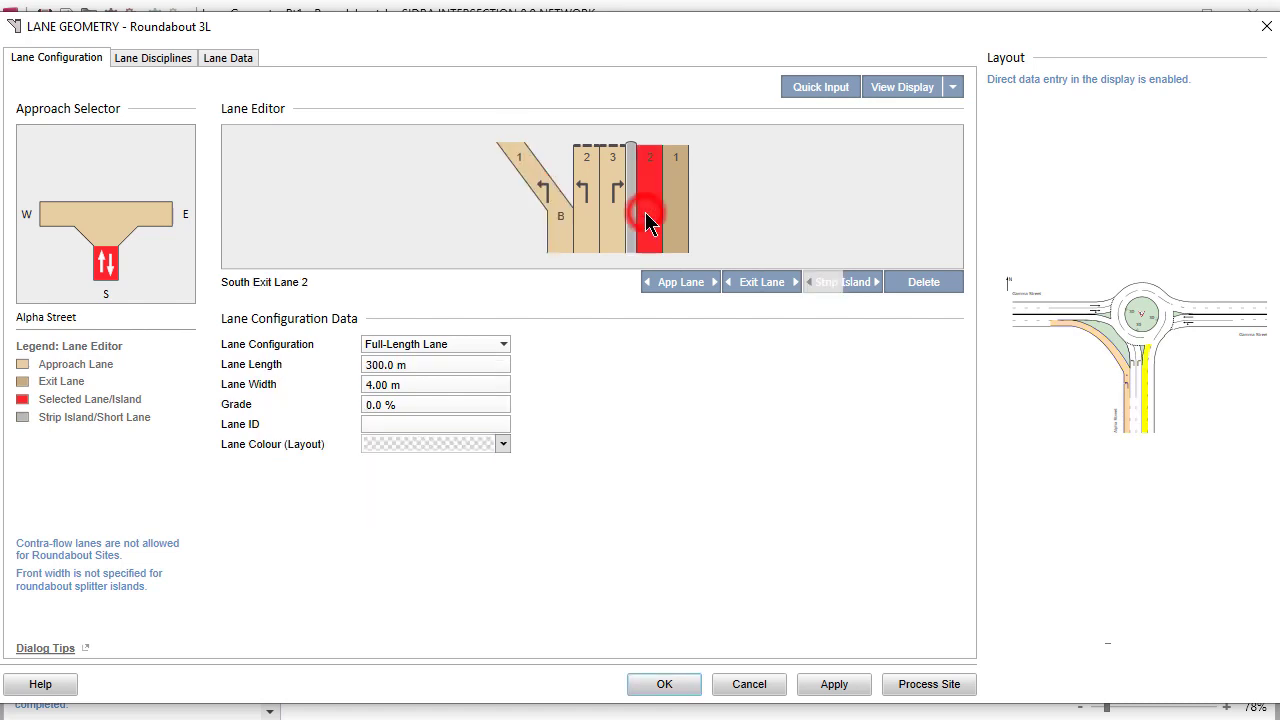
pyautogui.click(902, 288)
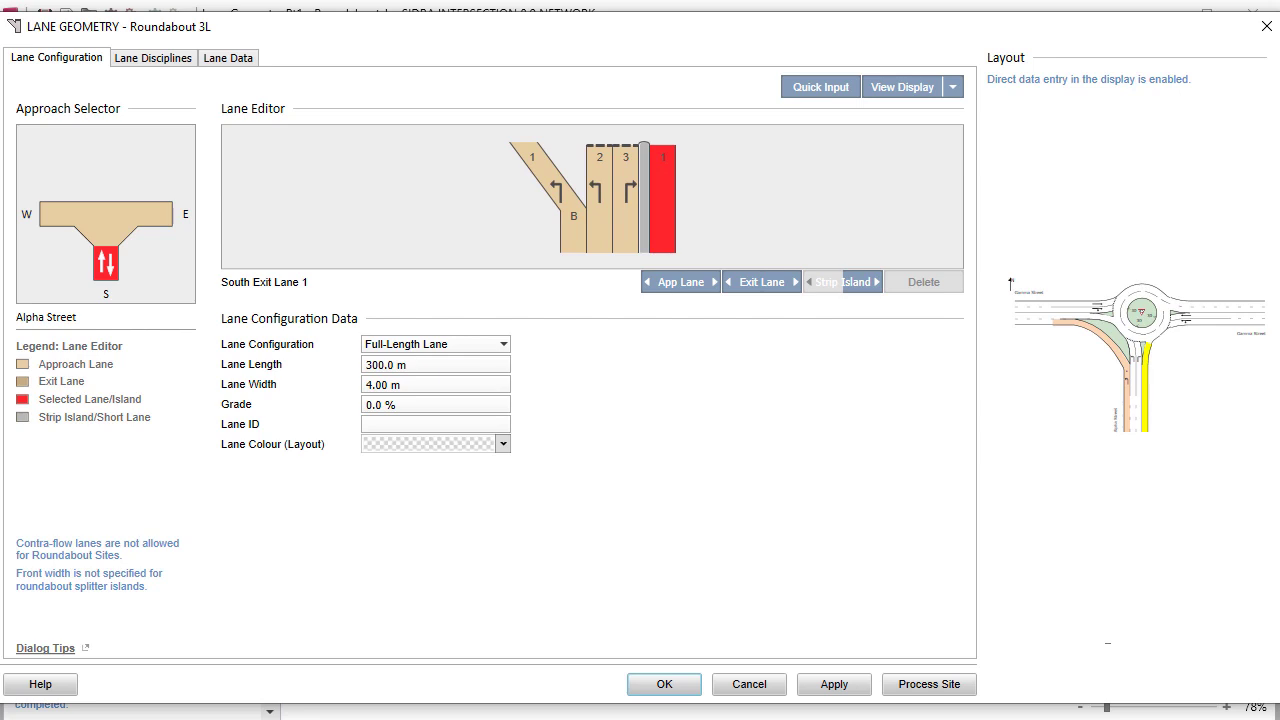
# Add an exit lane to the right of west exit lane 1 and give it the lane ID B and a light orange layout colour.
pyautogui.click(56, 216)
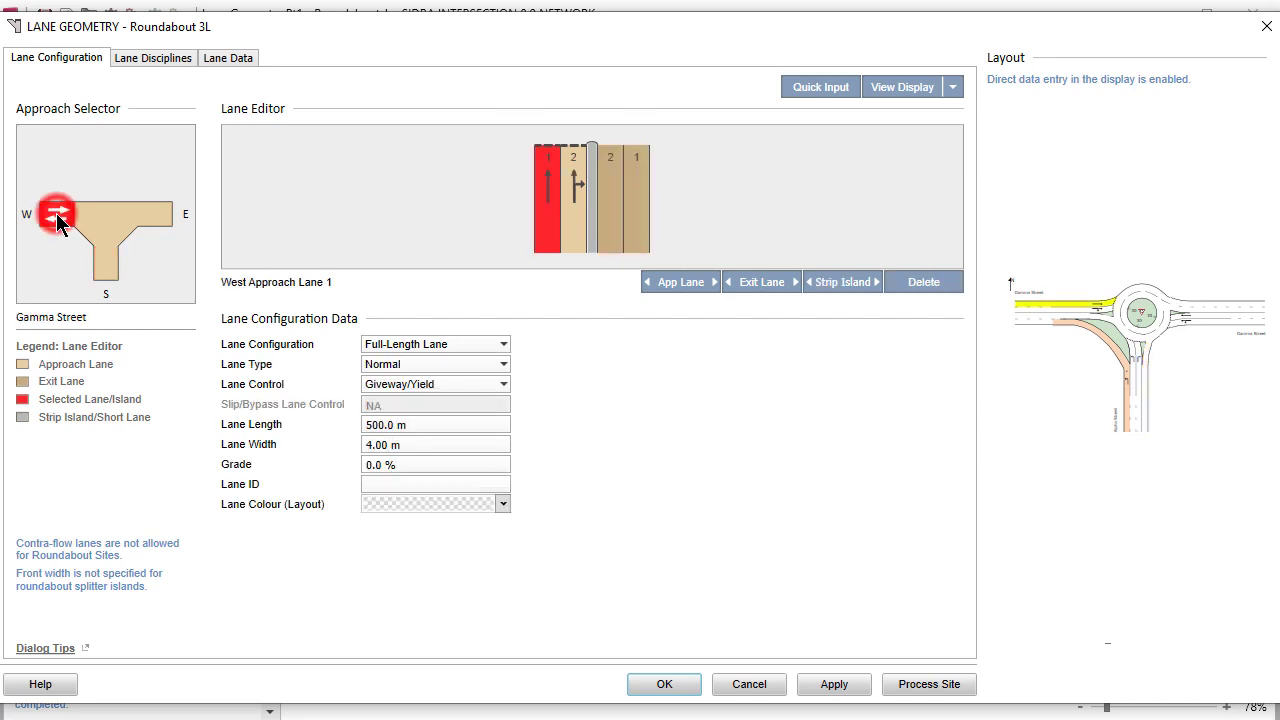
pyautogui.click(637, 225)
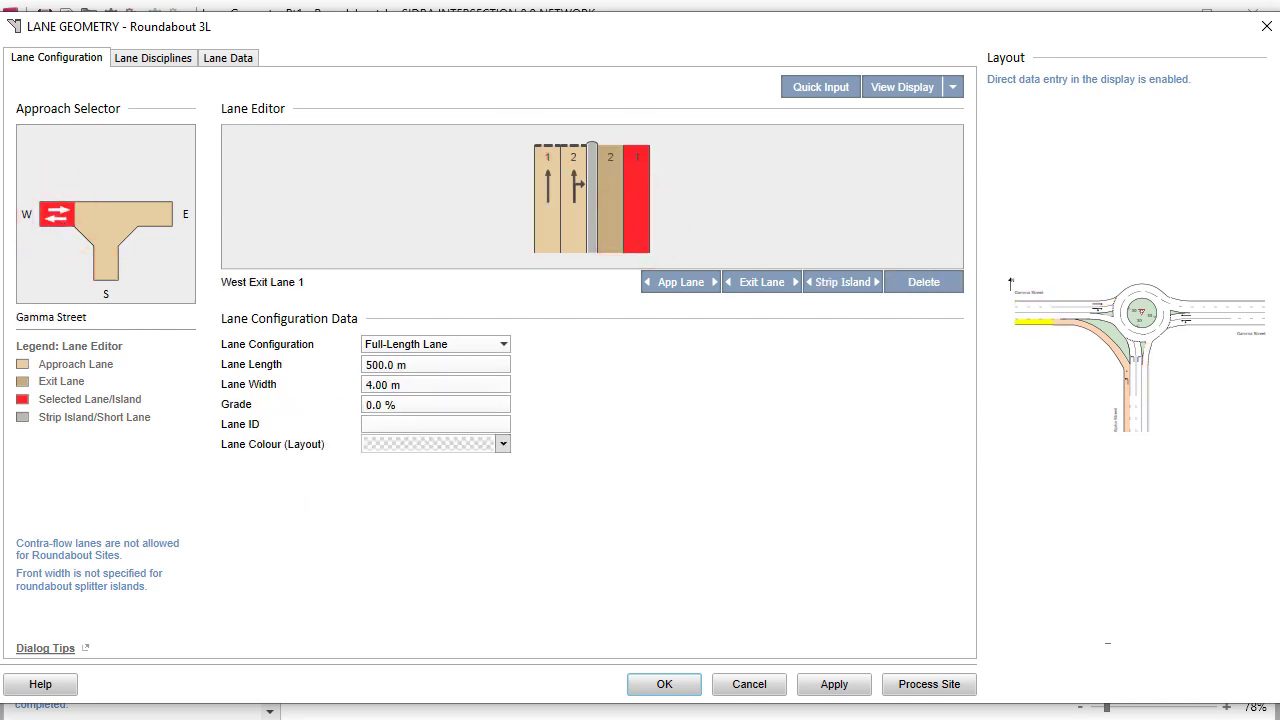
pyautogui.click(791, 282)
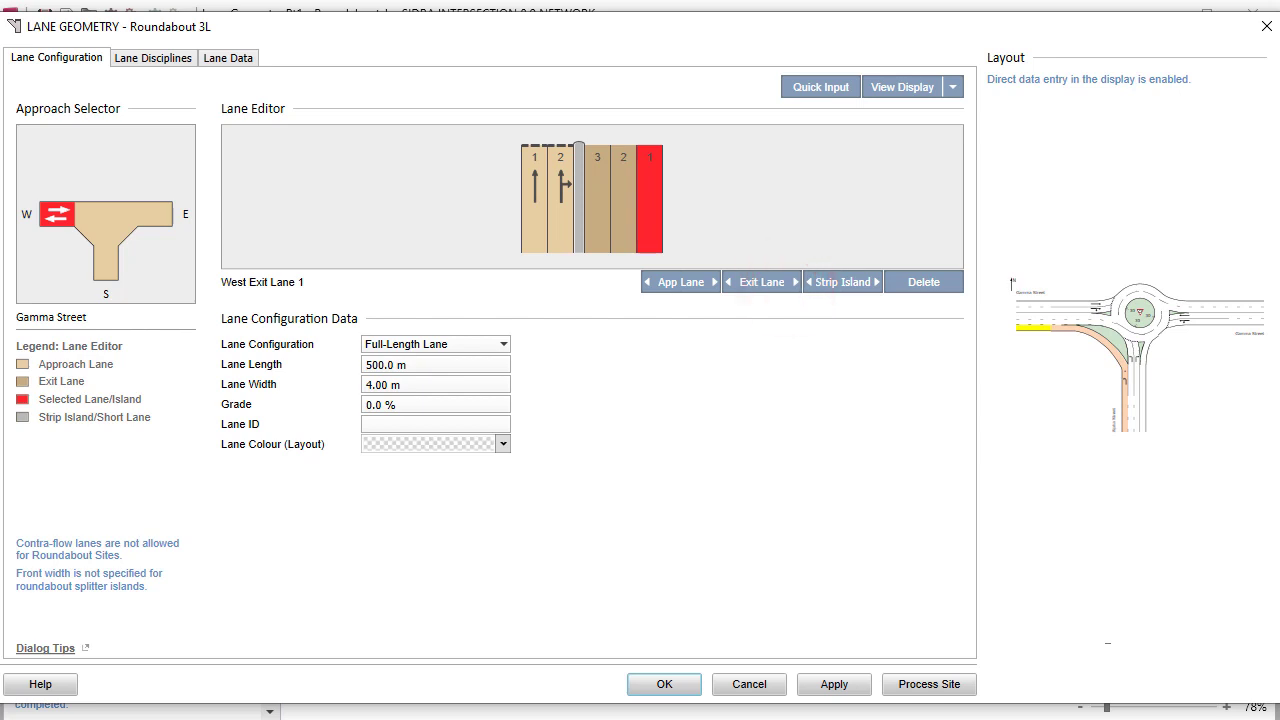
pyautogui.click(435, 424)
pyautogui.write('B')
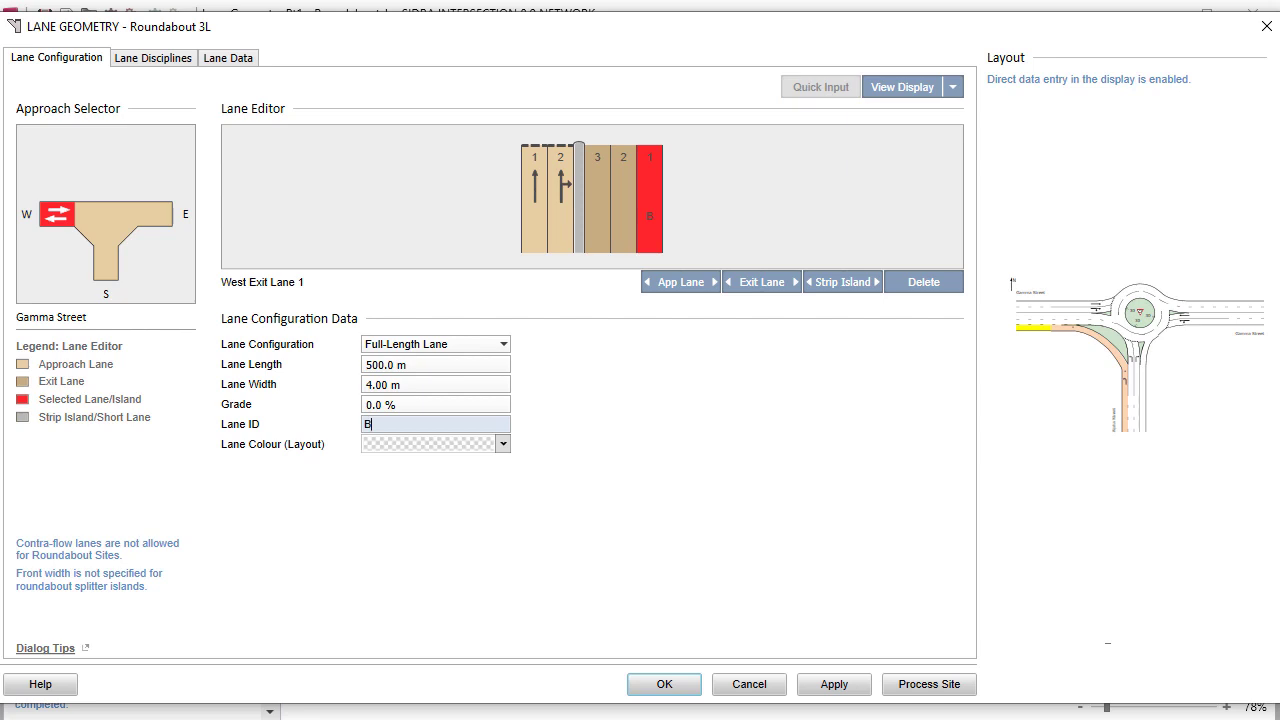
pyautogui.click(504, 445)
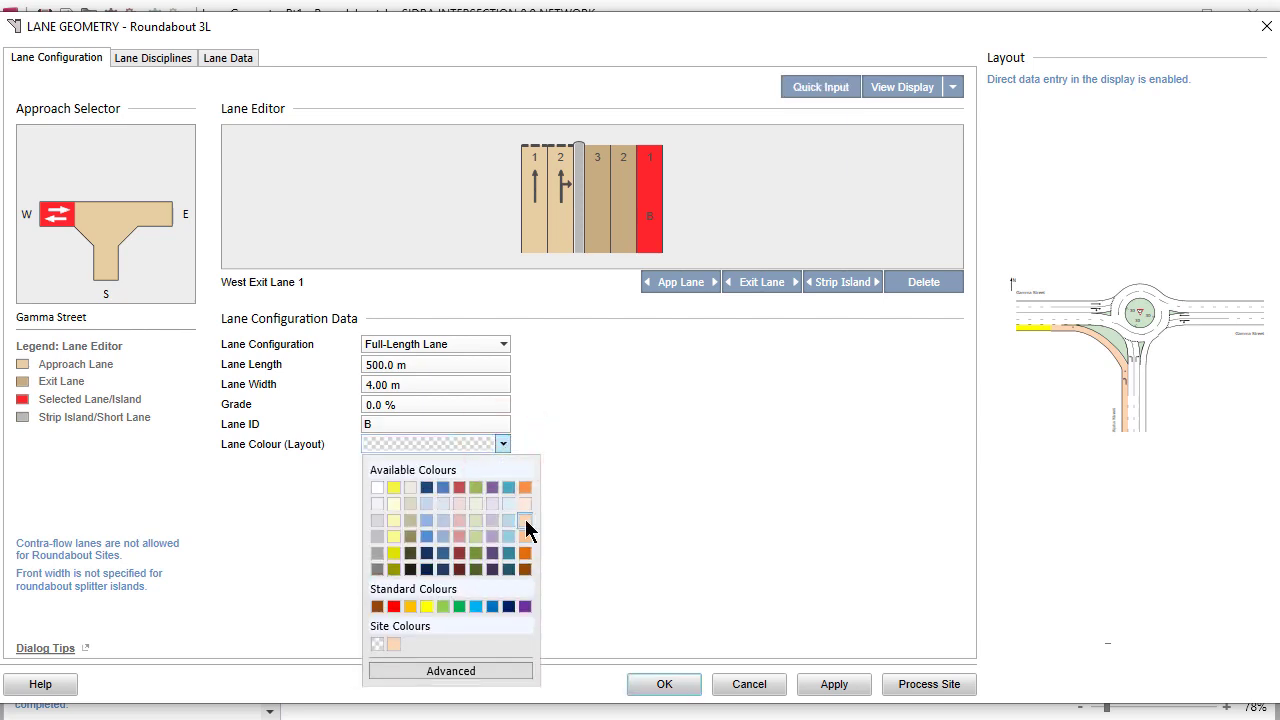
pyautogui.click(525, 519)
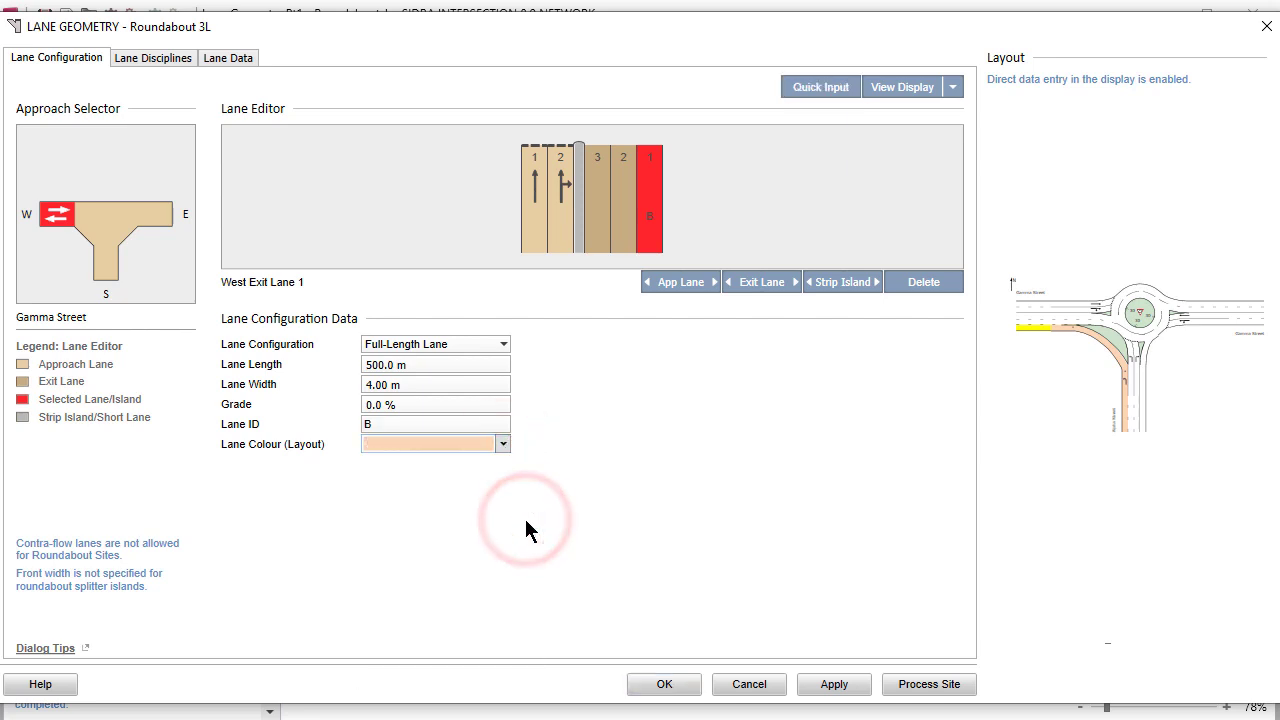
# Show the lane disciplines of the south bypass lane and try to accept the lane geometry to check the movement class allocation.
pyautogui.click(580, 238)
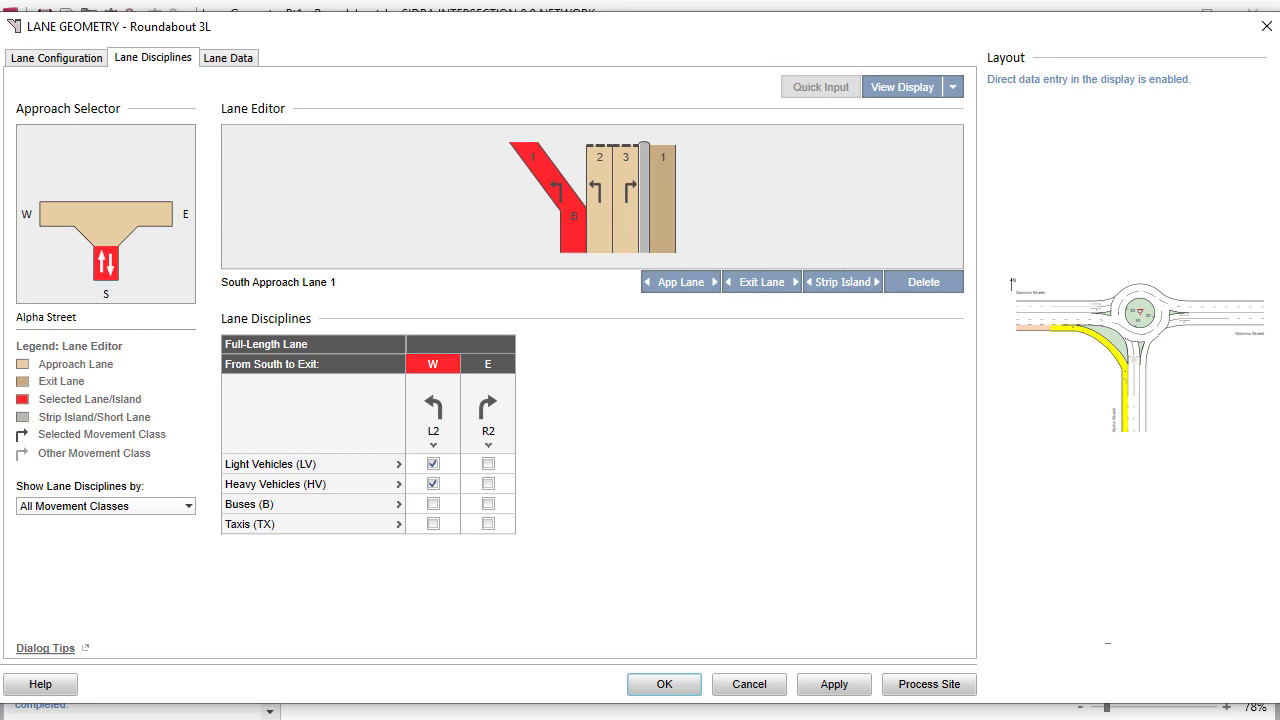
pyautogui.click(681, 686)
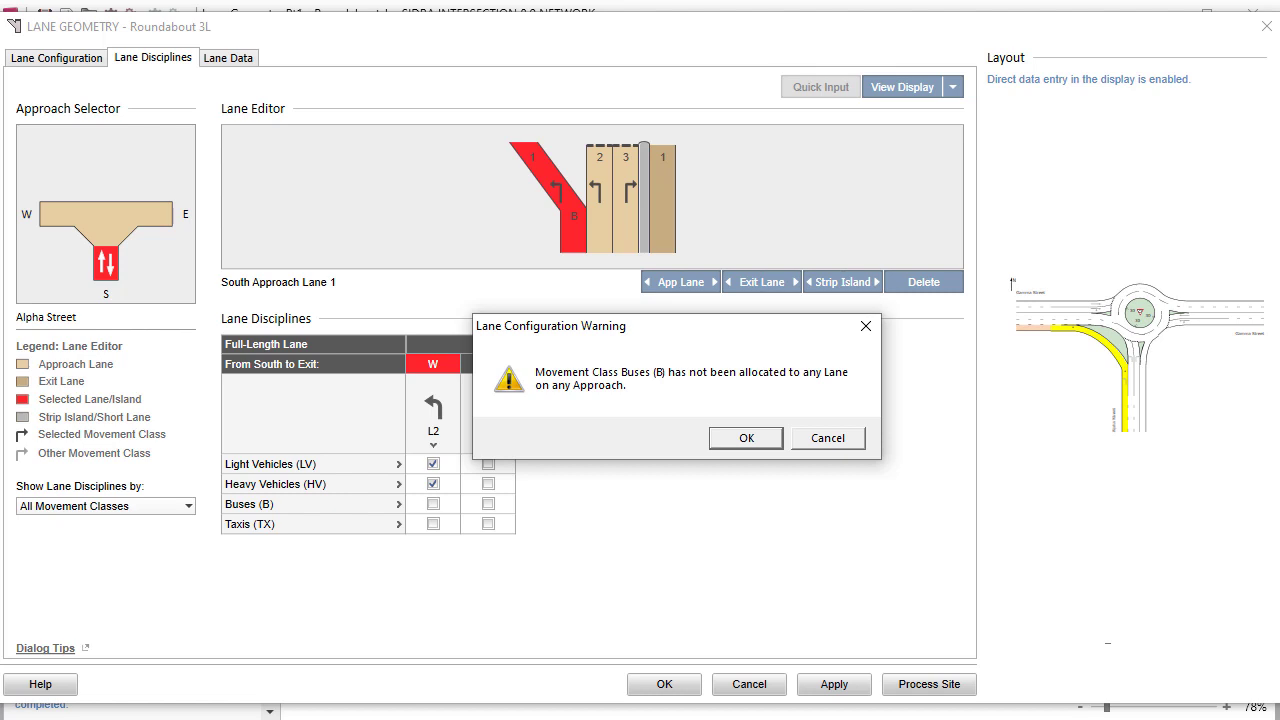
pyautogui.press('Escape')
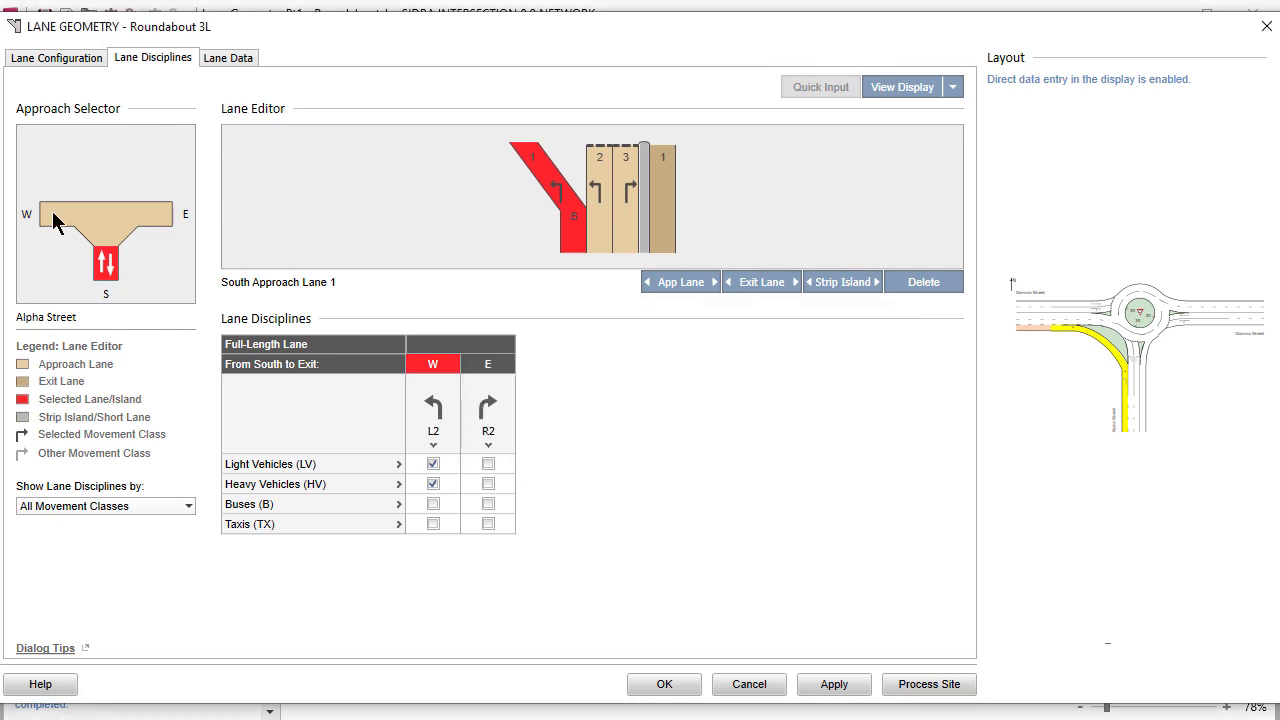
# Allow light and heavy vehicles to make the U turn from west approach lane 2.
pyautogui.click(52, 211)
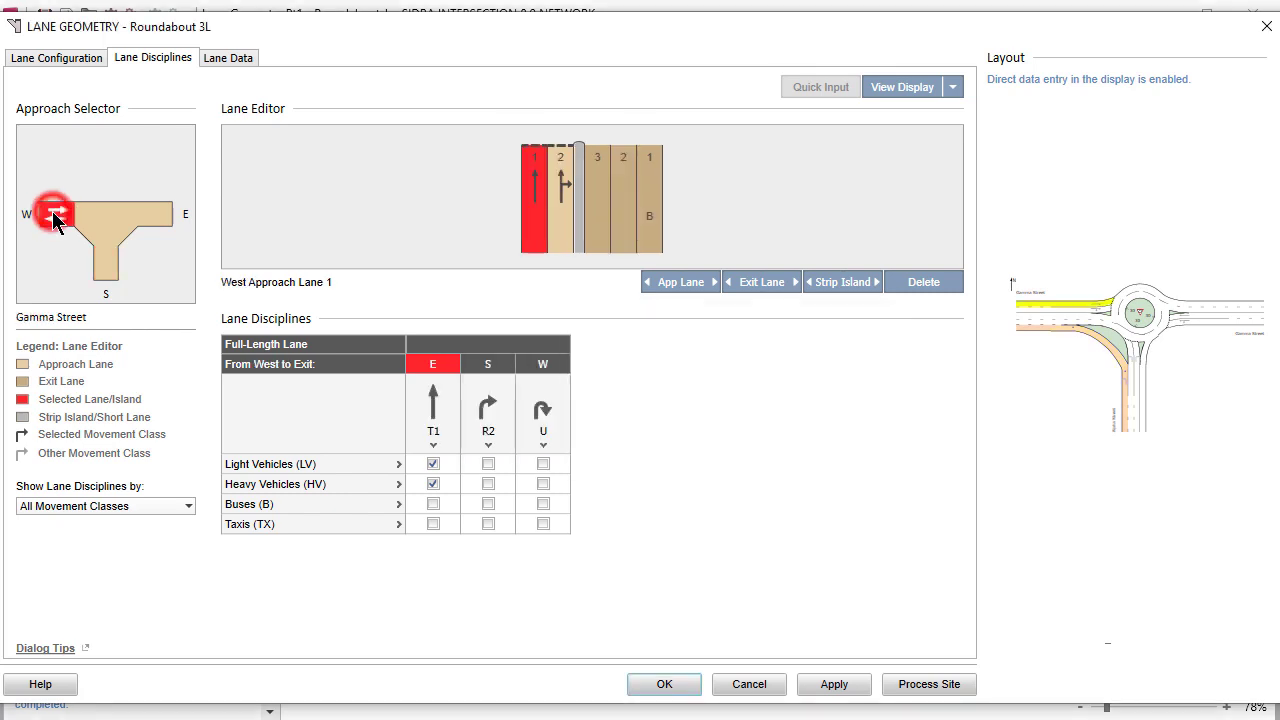
pyautogui.click(556, 223)
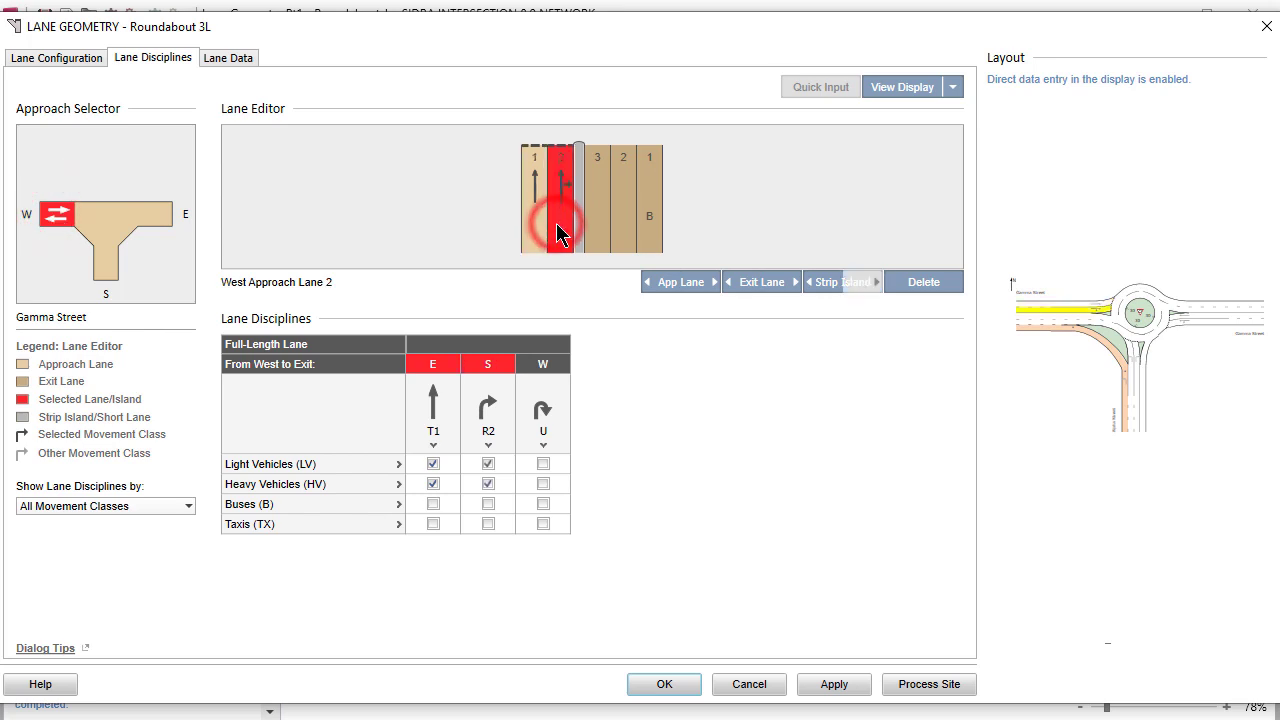
pyautogui.click(543, 464)
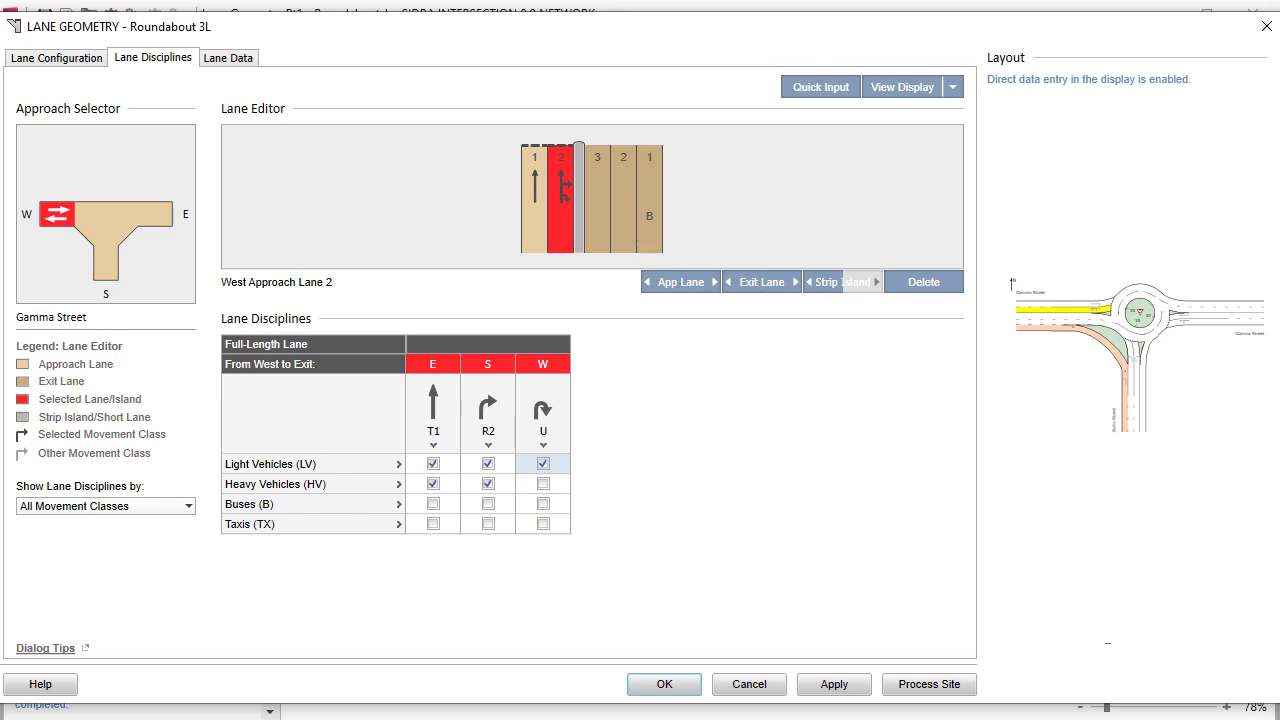
pyautogui.click(543, 484)
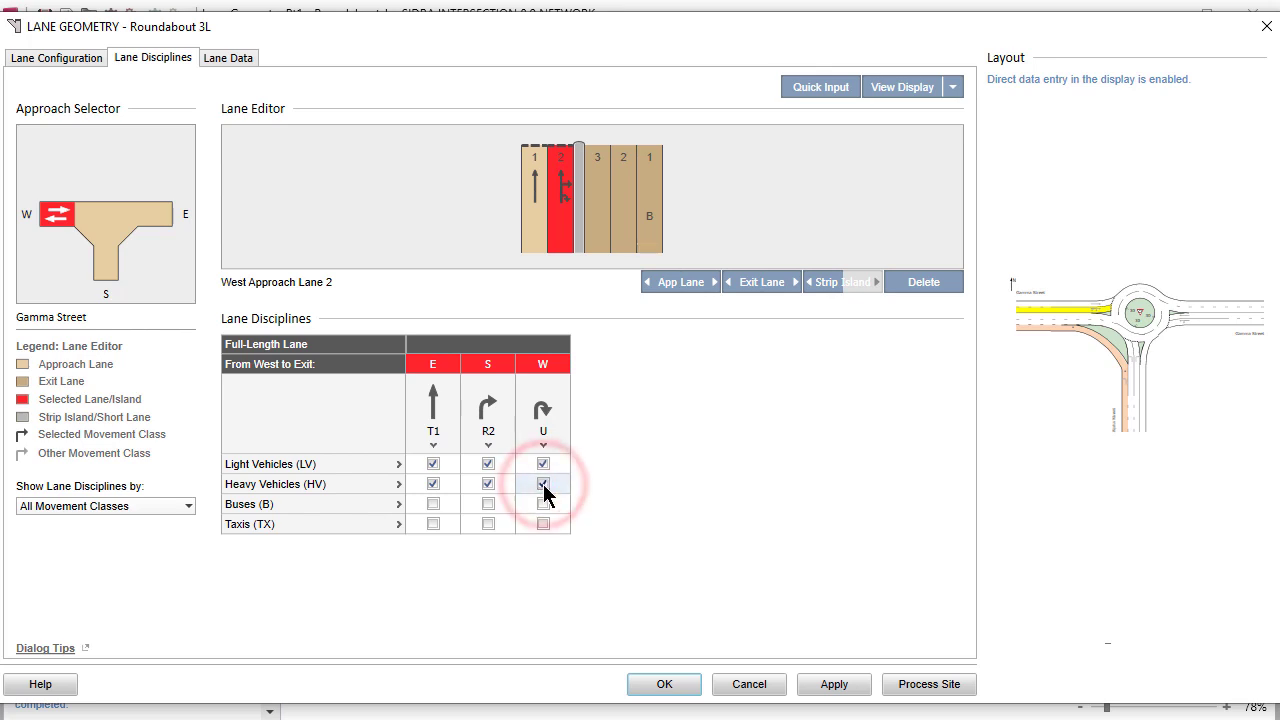
# Assign the left turn of the south bypass lane to Buses and Taxis only, excluding light and heavy vehicles.
pyautogui.click(107, 269)
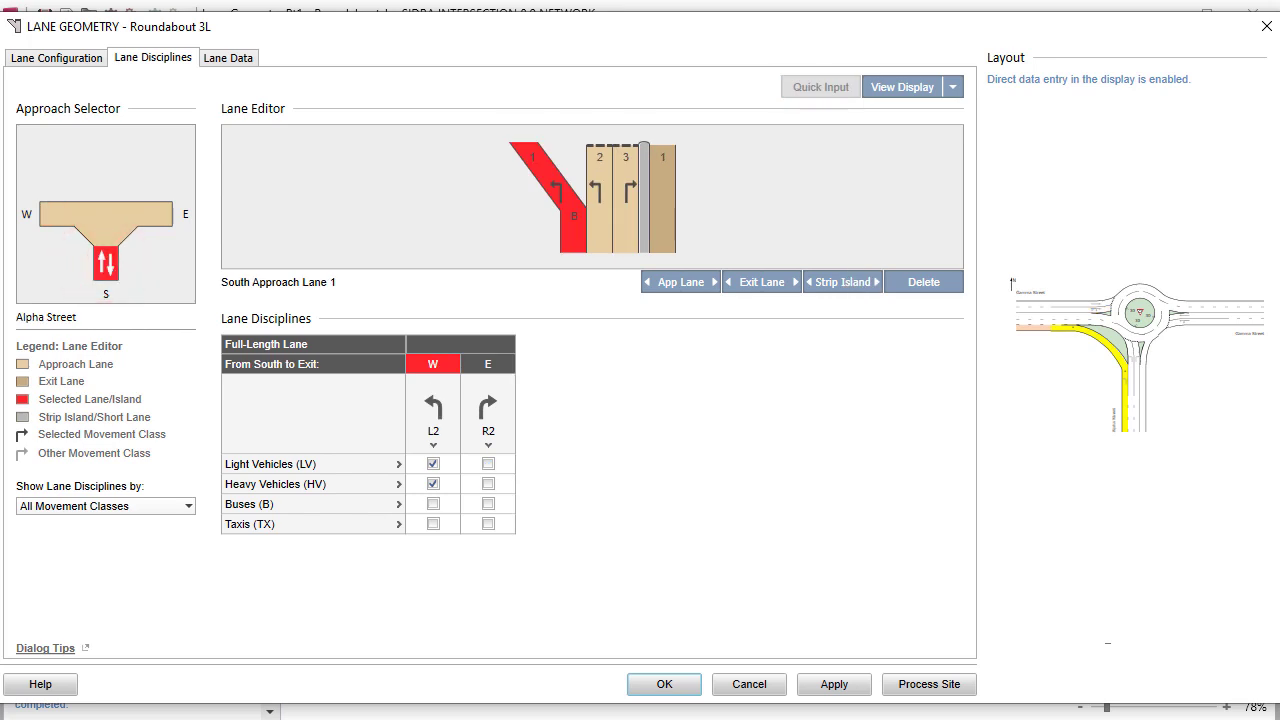
pyautogui.click(433, 464)
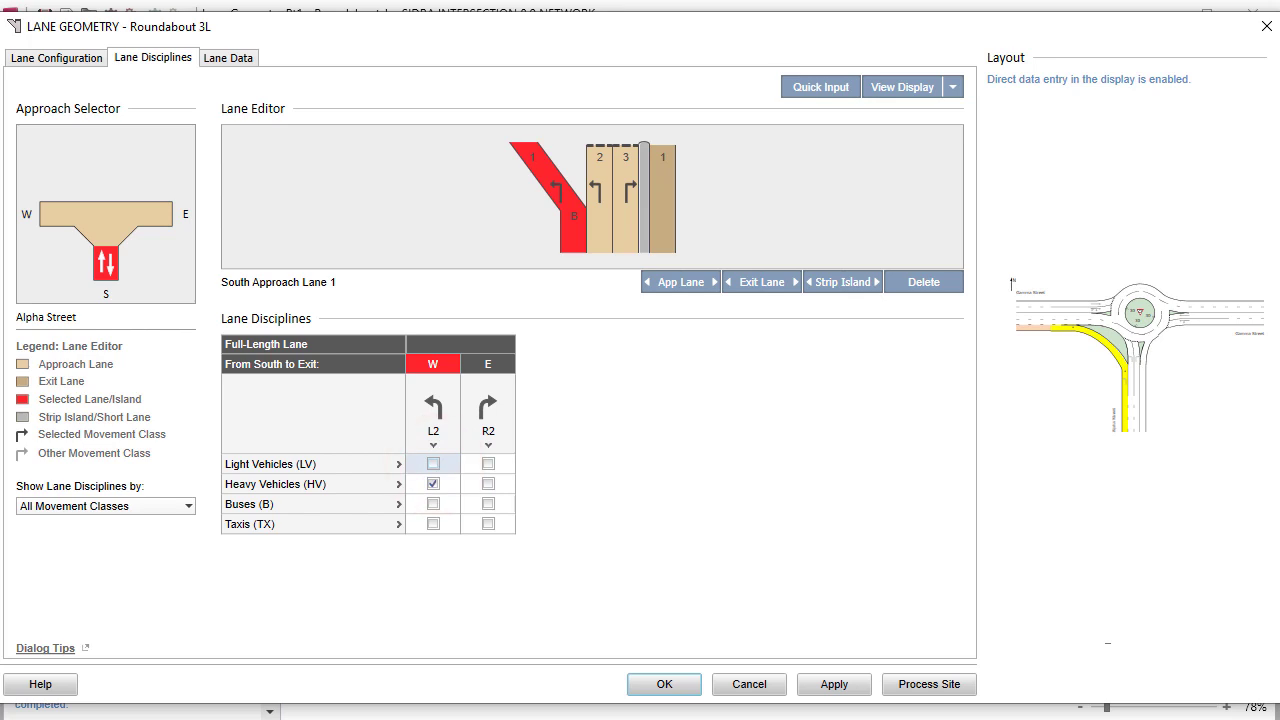
pyautogui.click(433, 484)
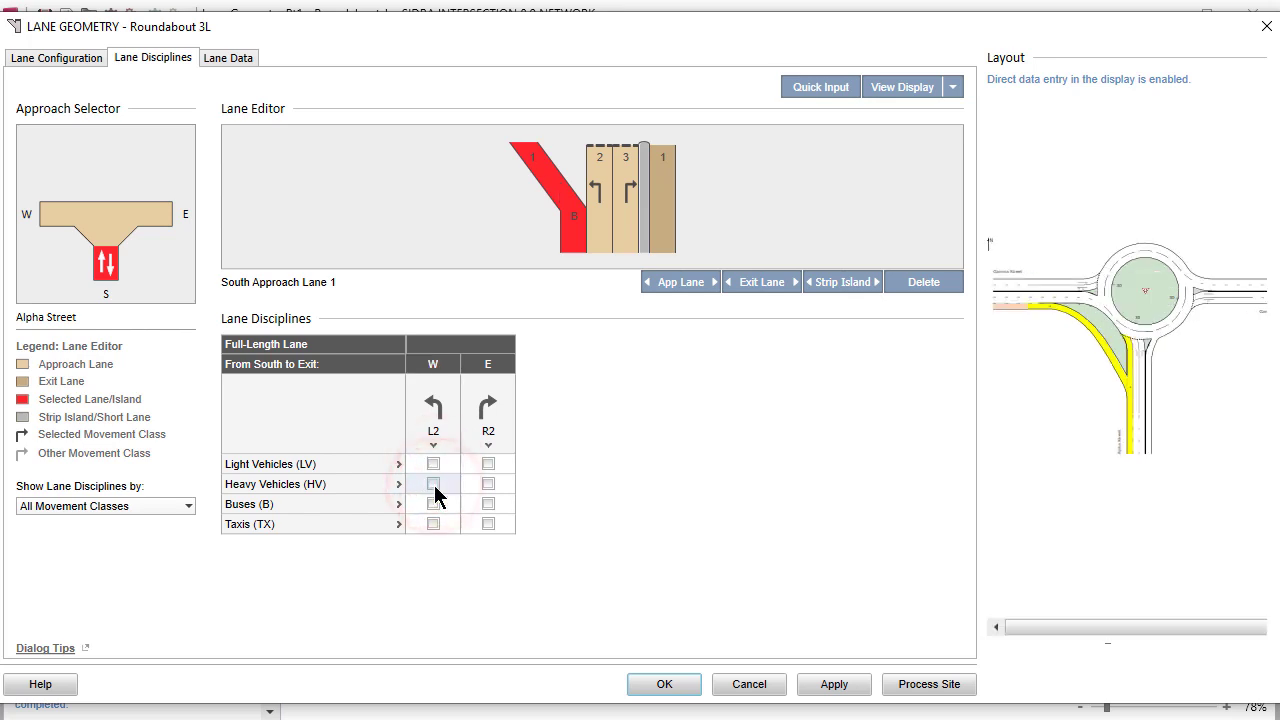
pyautogui.click(433, 503)
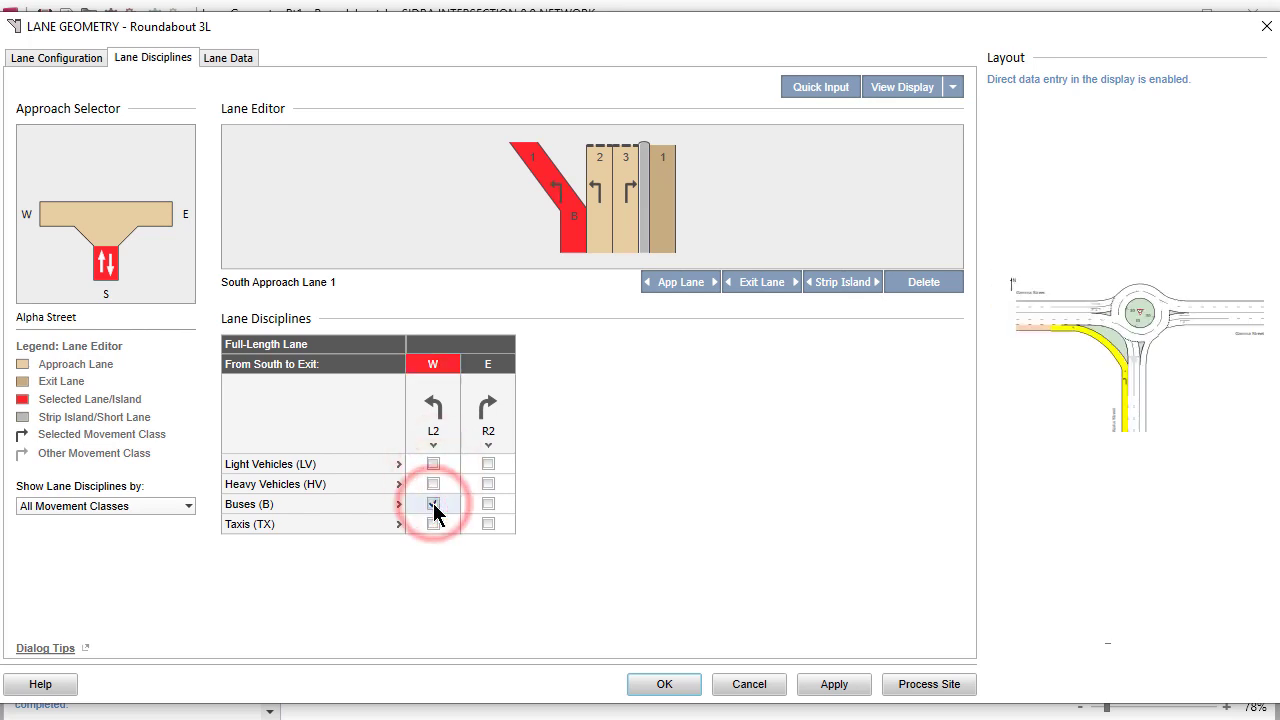
pyautogui.click(433, 523)
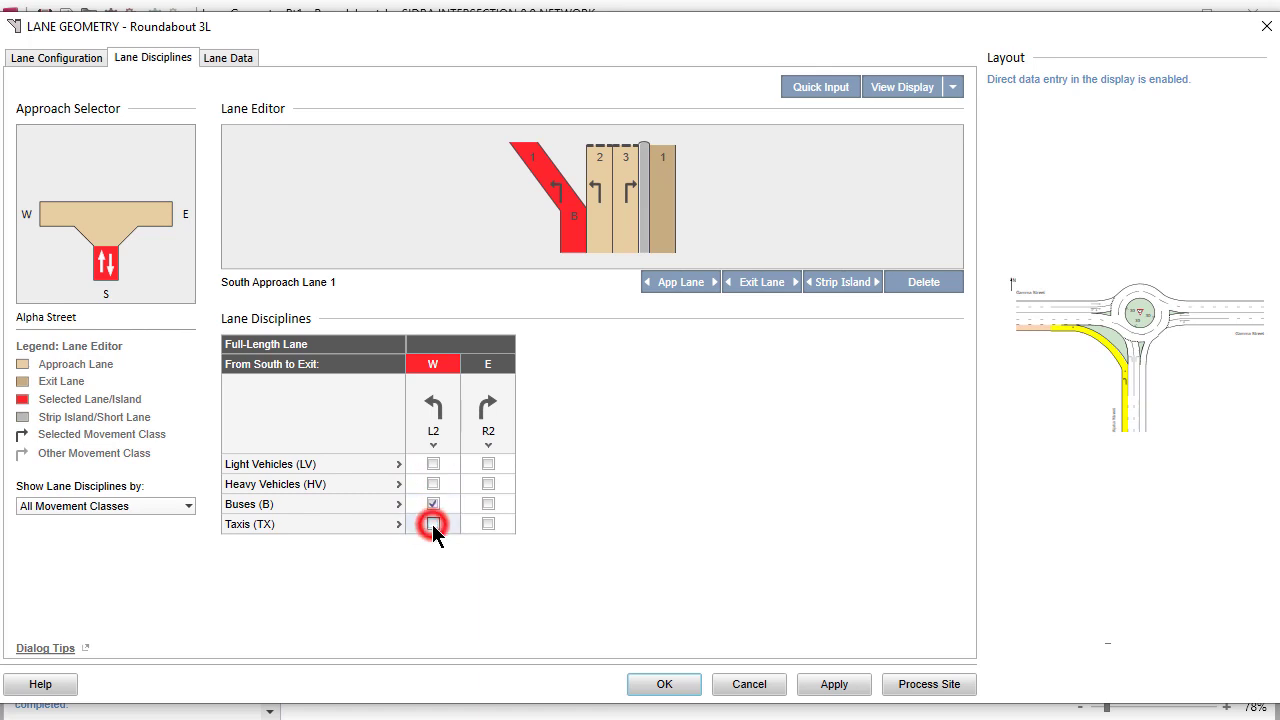
# Allow light and heavy vehicles to turn right to the east exit from south approach lane 2 and accept the lane geometry.
pyautogui.click(595, 225)
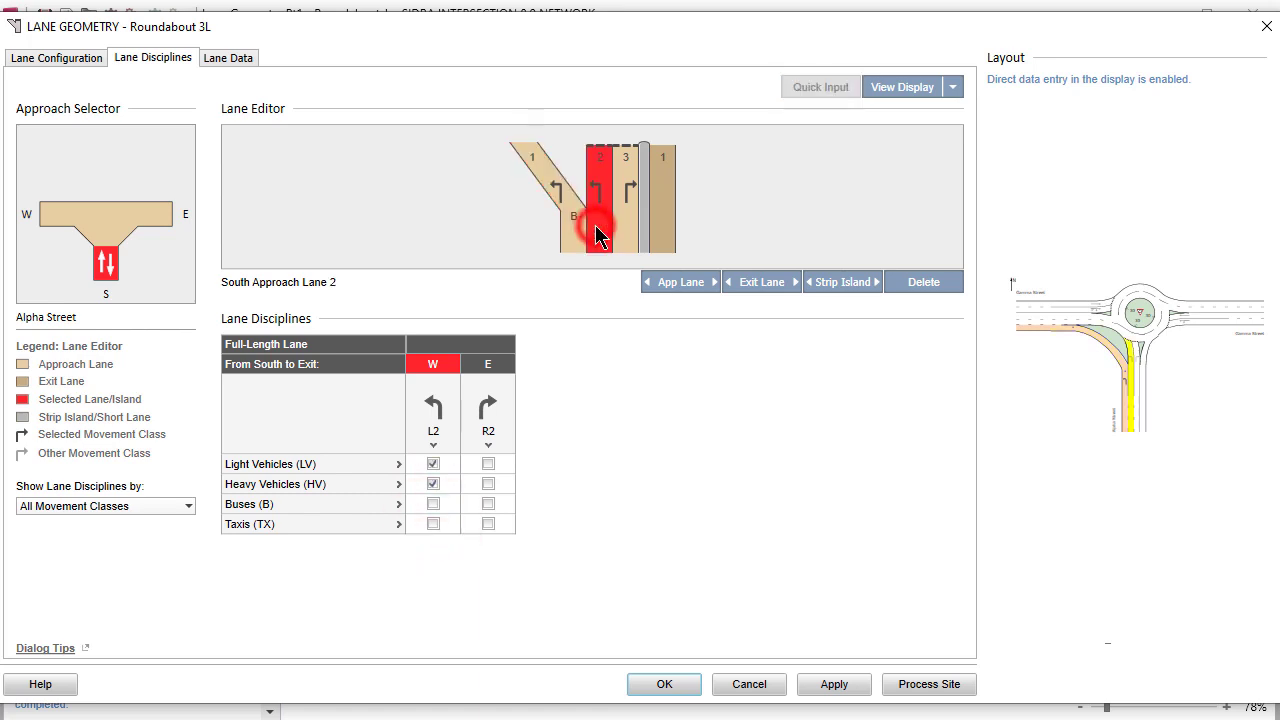
pyautogui.click(489, 464)
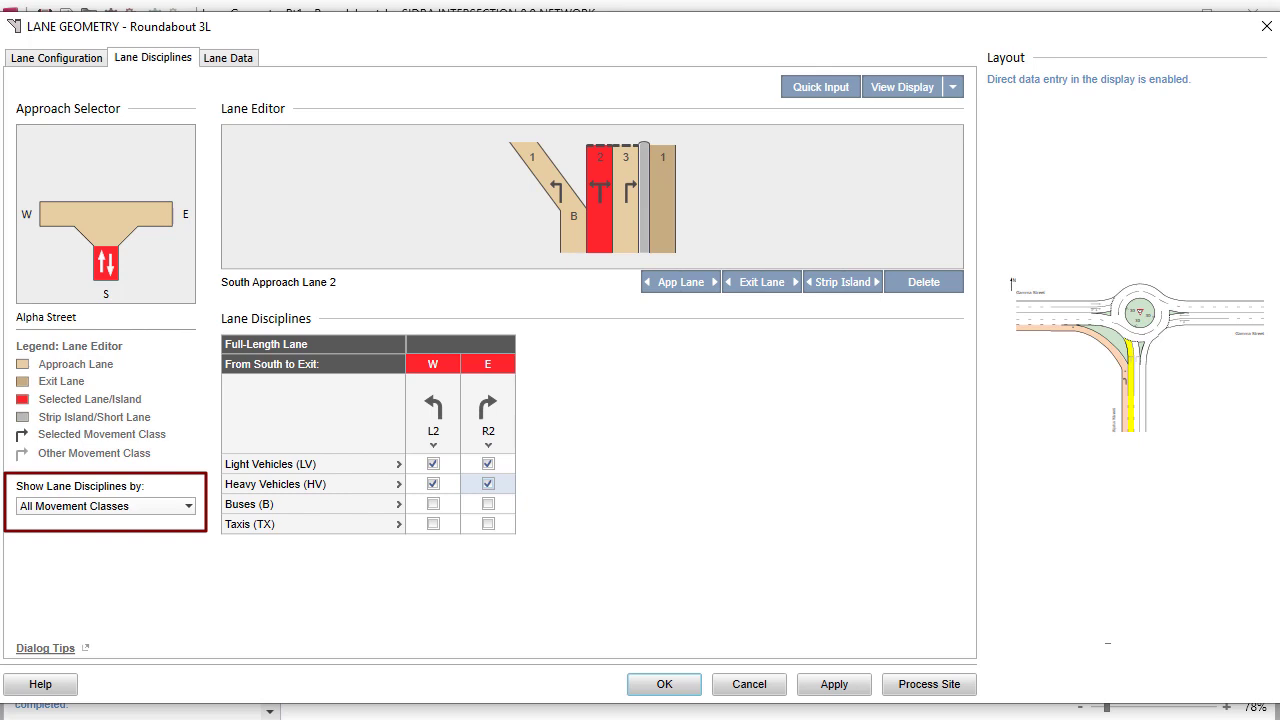
pyautogui.click(189, 507)
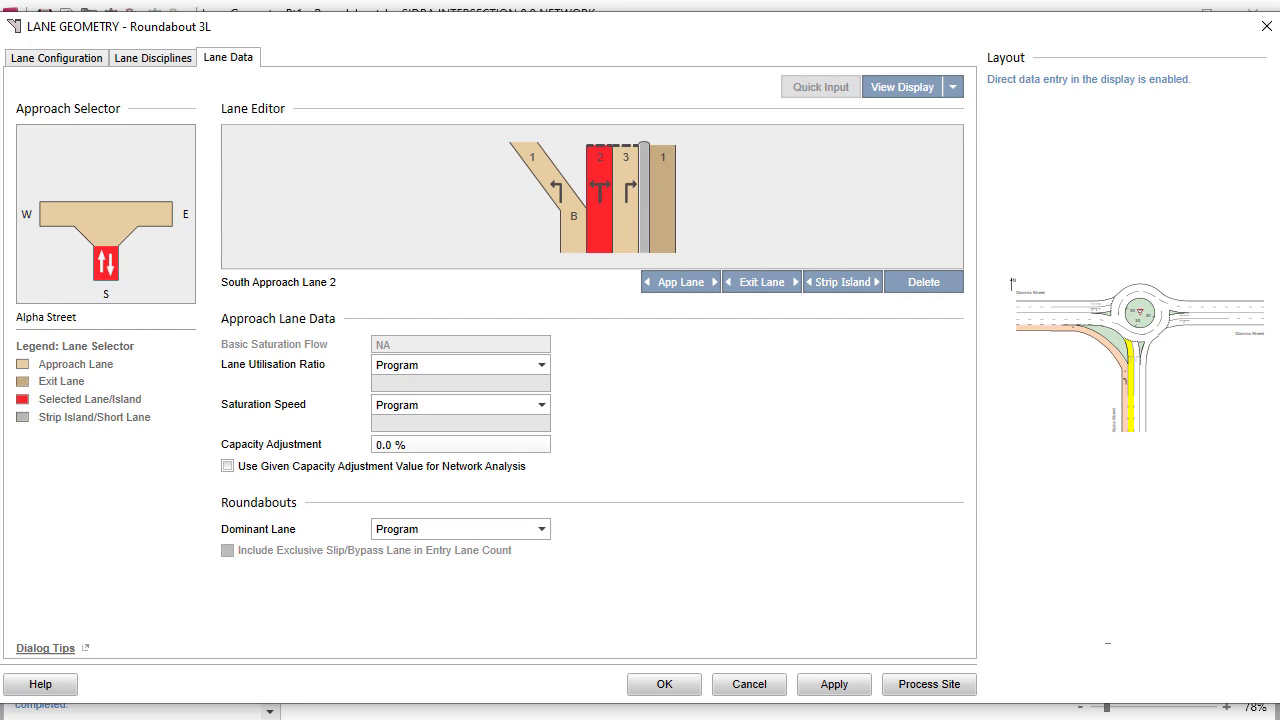
pyautogui.click(683, 688)
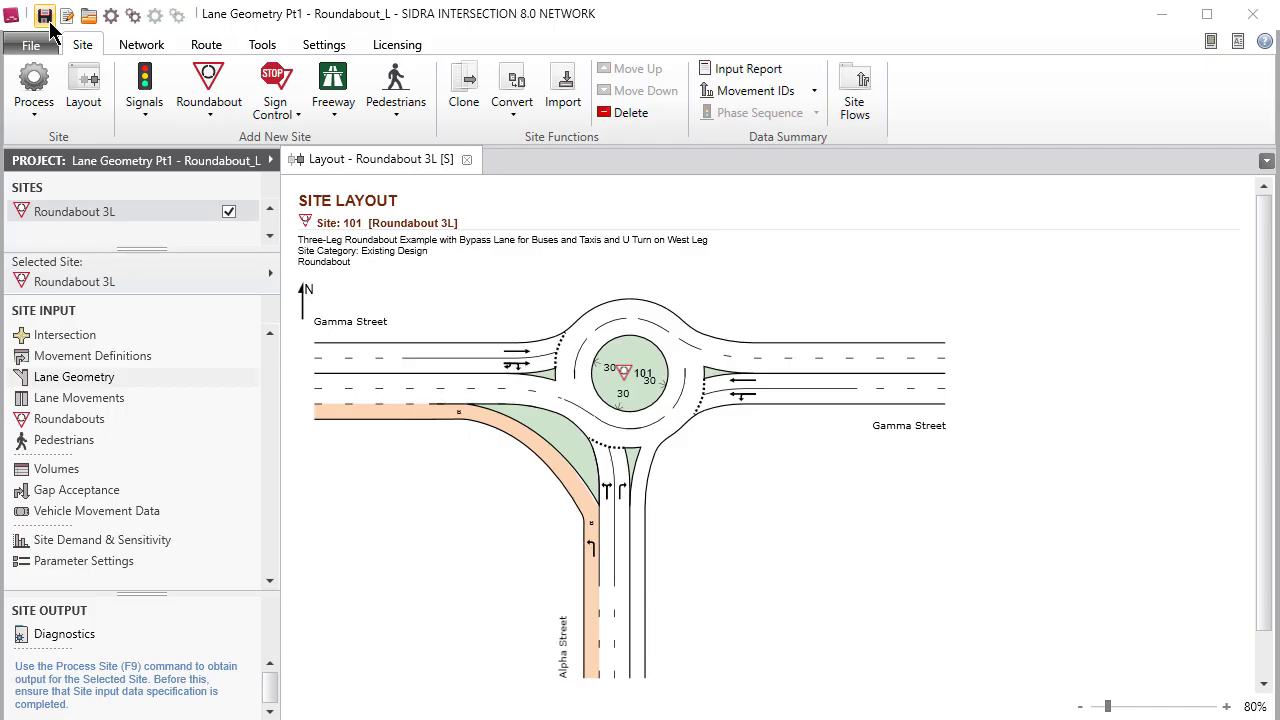
# Save the project and try to process the Roundabout 3L site.
pyautogui.click(49, 21)
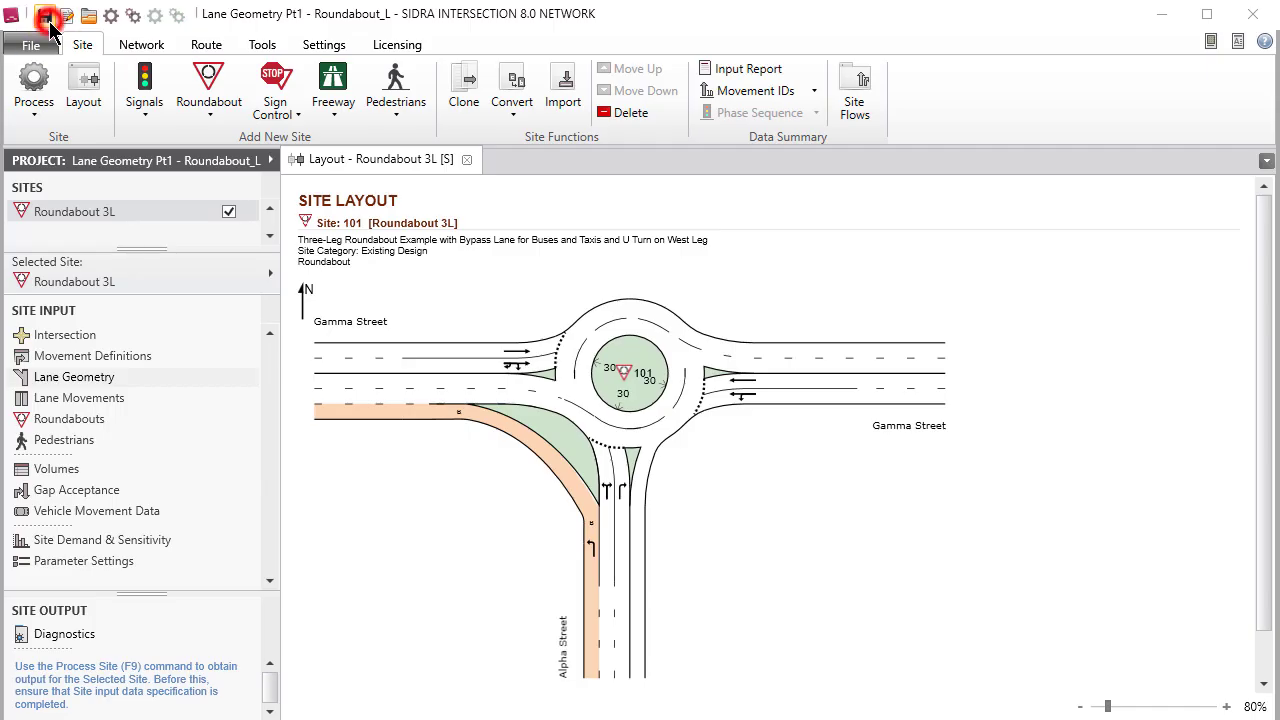
pyautogui.click(115, 22)
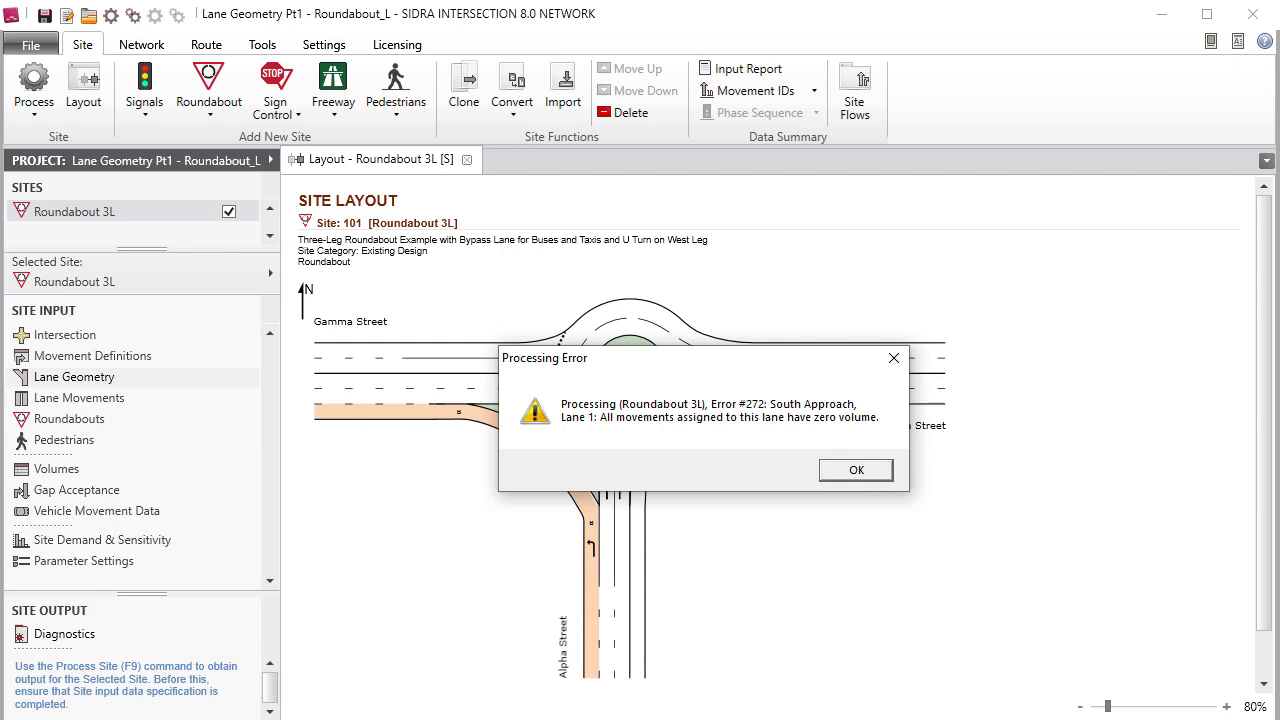
pyautogui.press('Return')
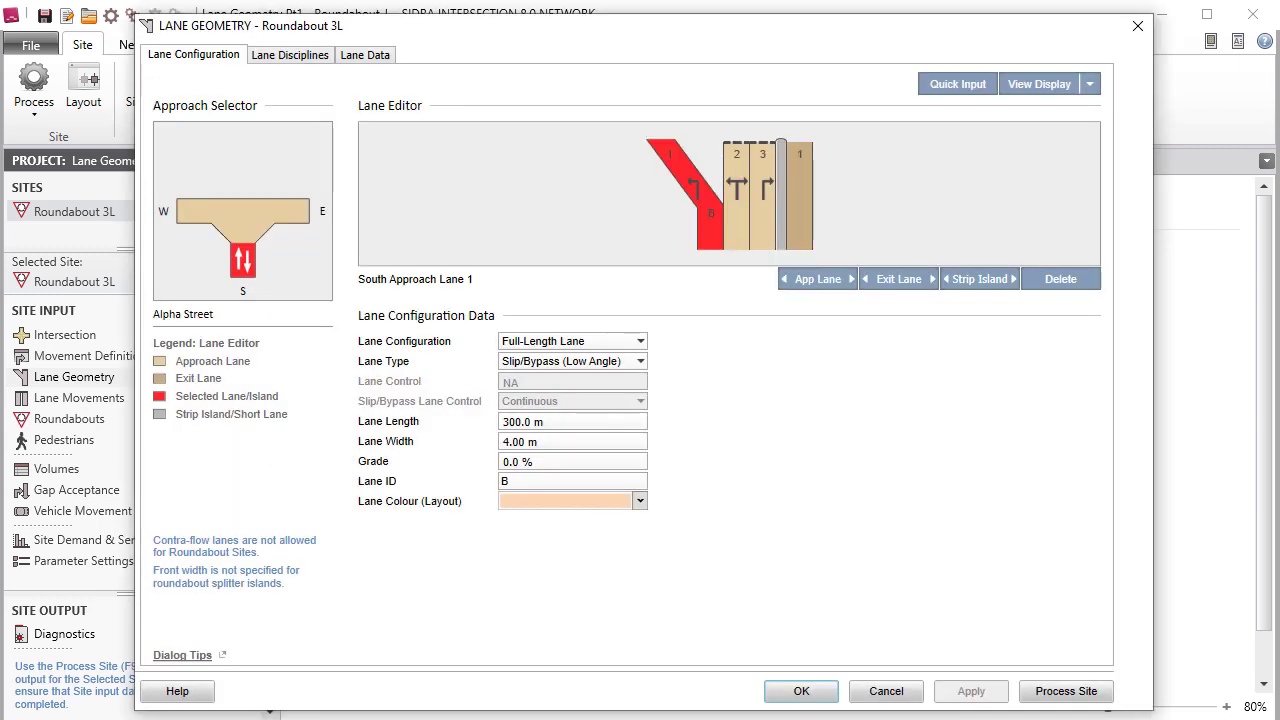